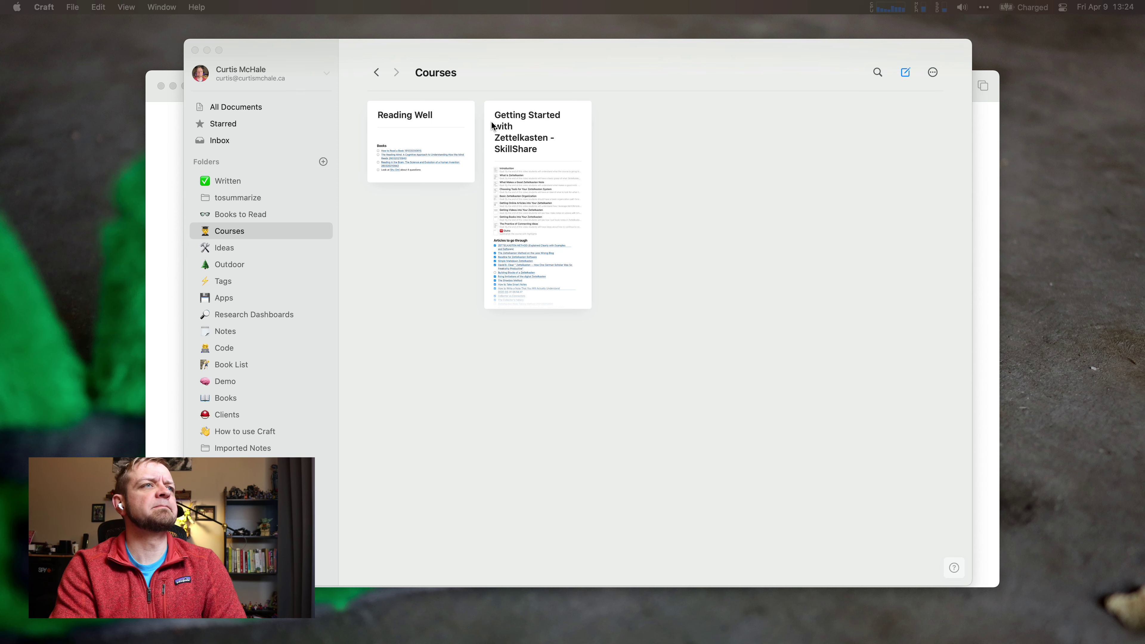
Open the Add New Space panel from the account header in Craft's sidebar.
{"action": "left_click_drag", "start_coordinate": [525, 52], "coordinate": [585, 45]}
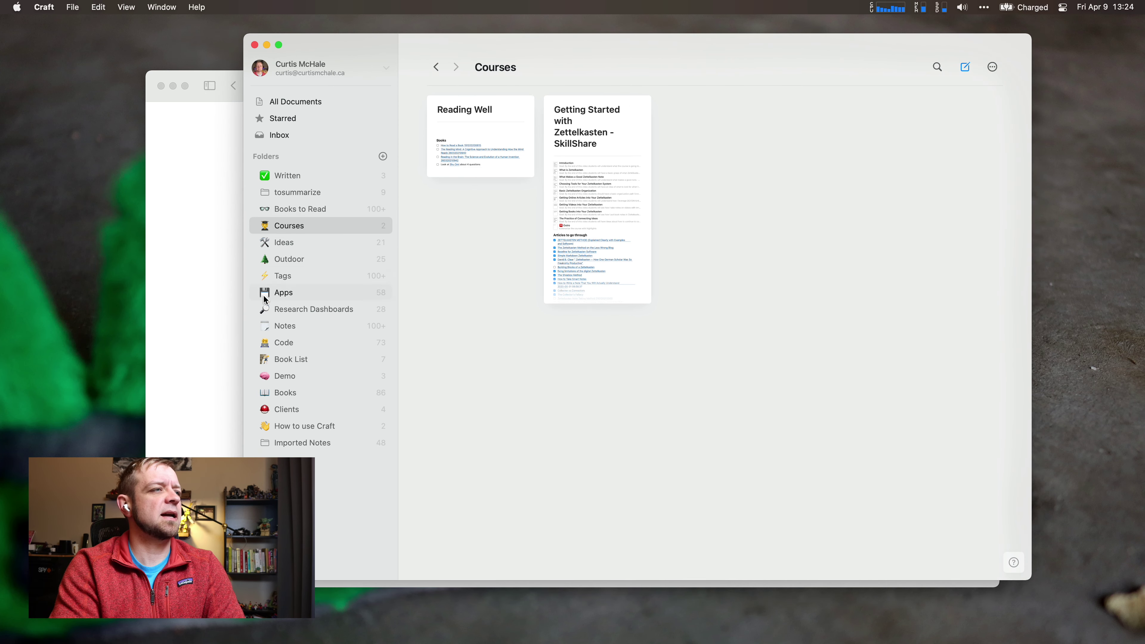
{"action": "left_click", "coordinate": [285, 75]}
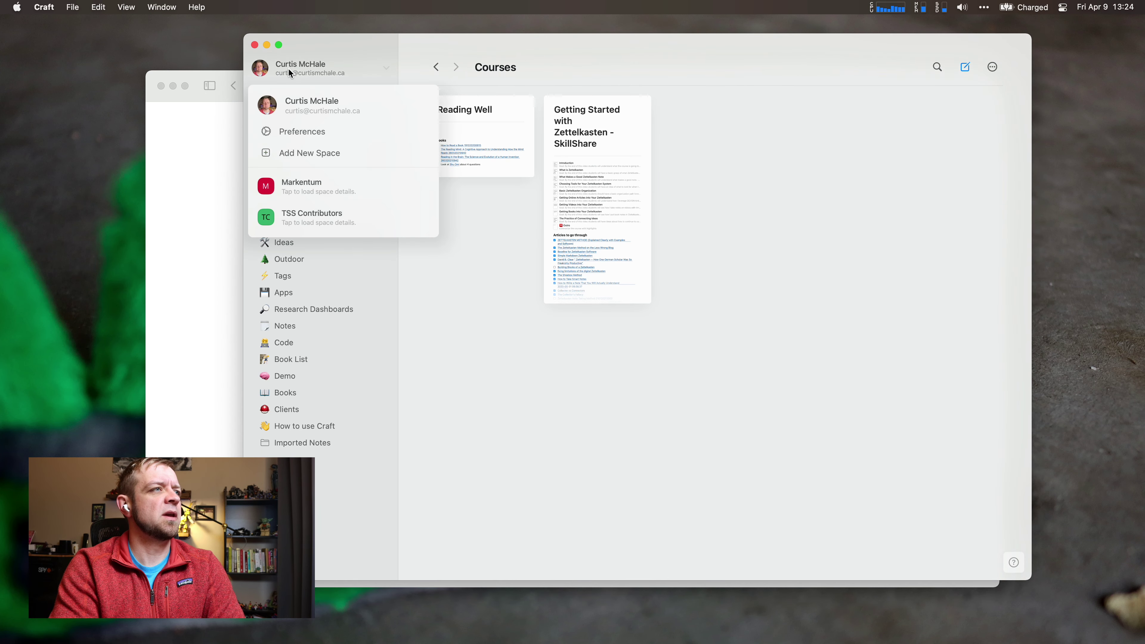
{"action": "left_click", "coordinate": [293, 154]}
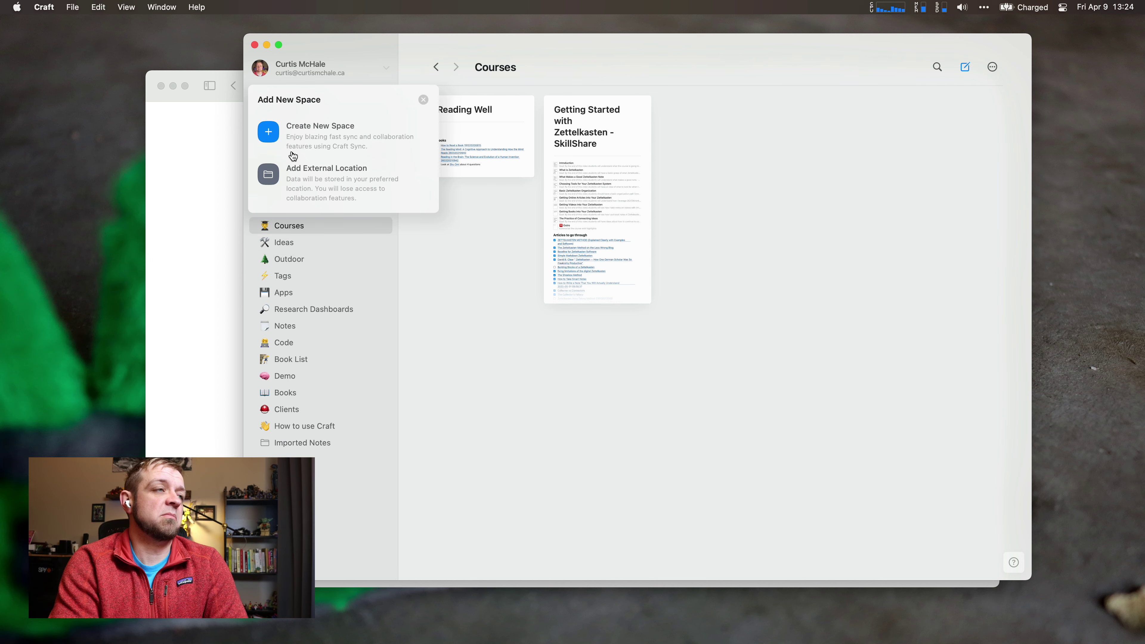
Create an empty folder named 'Craft' in iCloud Drive as the external location.
{"action": "left_click", "coordinate": [297, 189]}
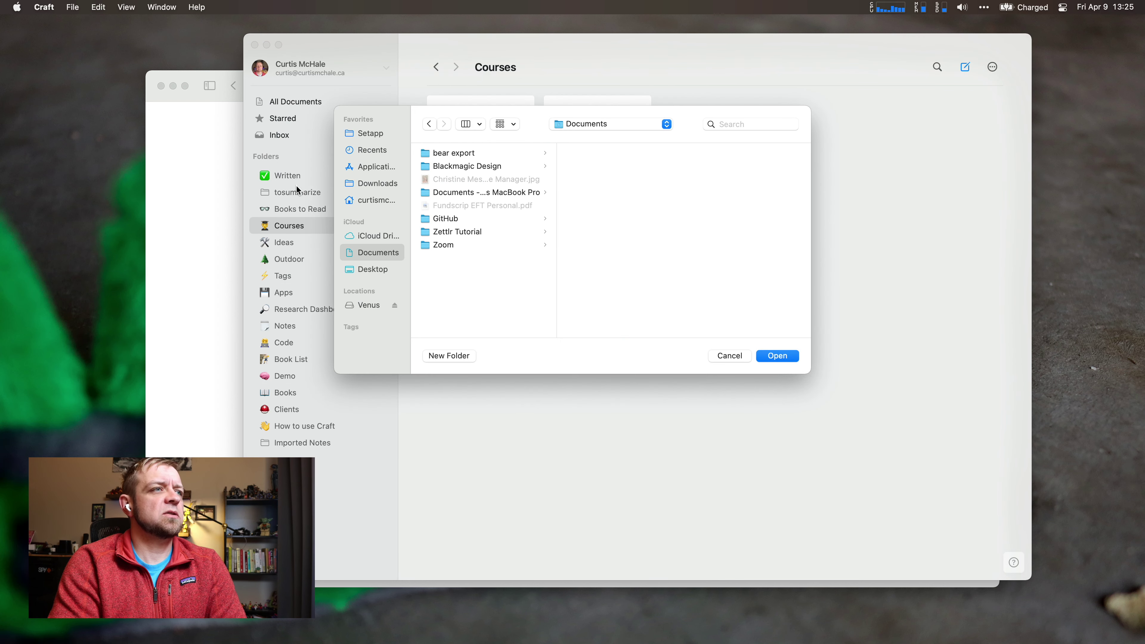
{"action": "left_click", "coordinate": [366, 235]}
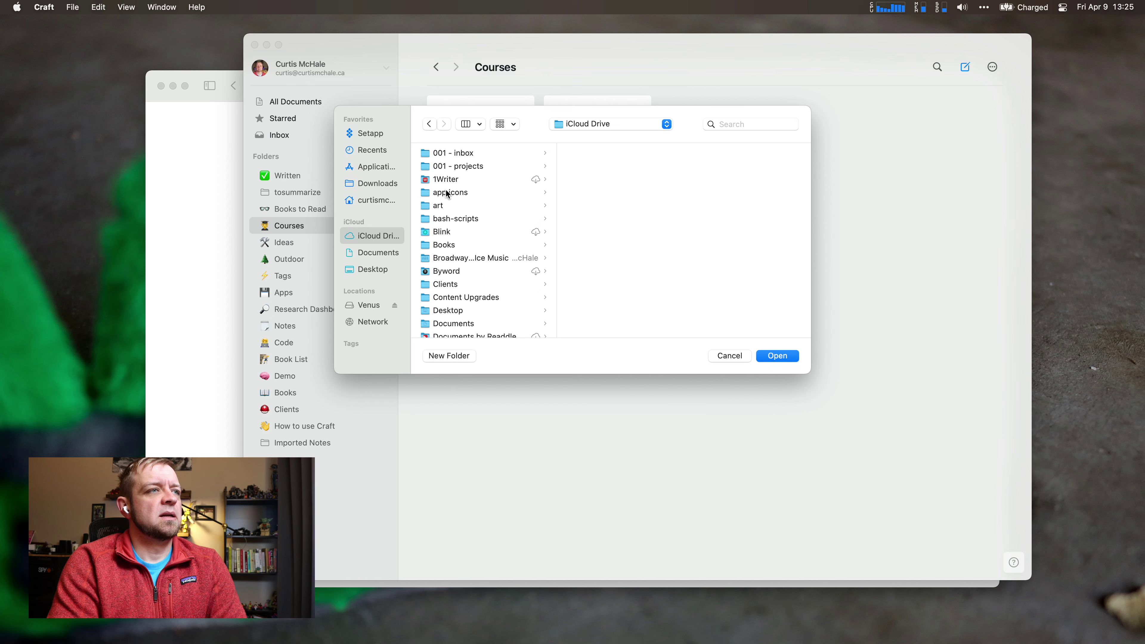
{"action": "scroll", "coordinate": [451, 239], "scroll_direction": "down", "scroll_amount": 3}
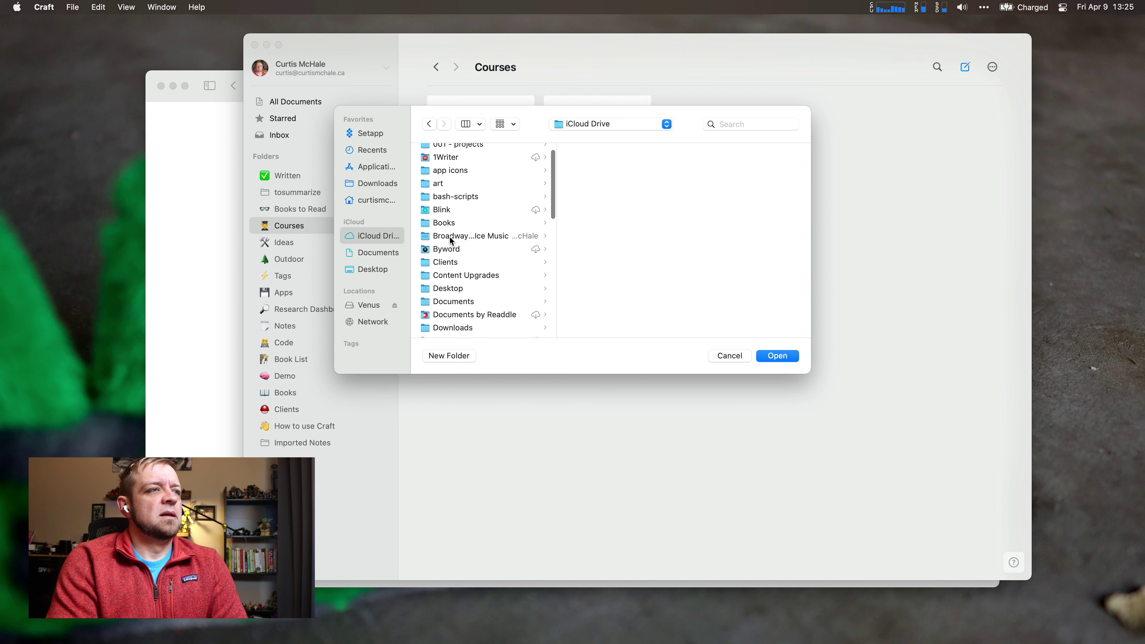
{"action": "left_click", "coordinate": [442, 355]}
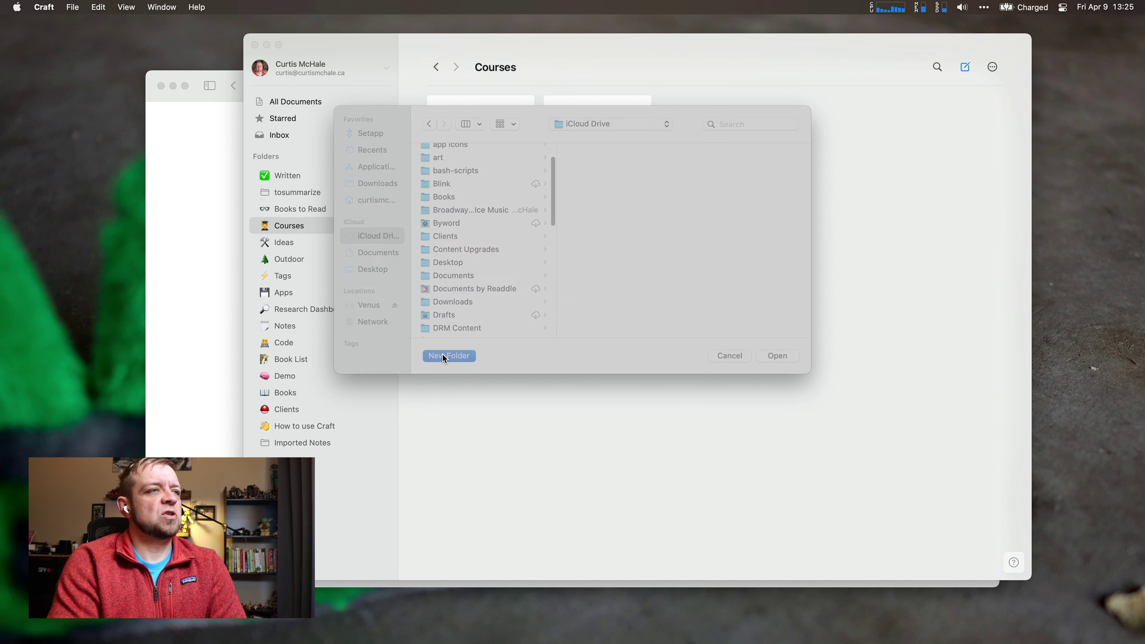
{"action": "type", "text": "Craft"}
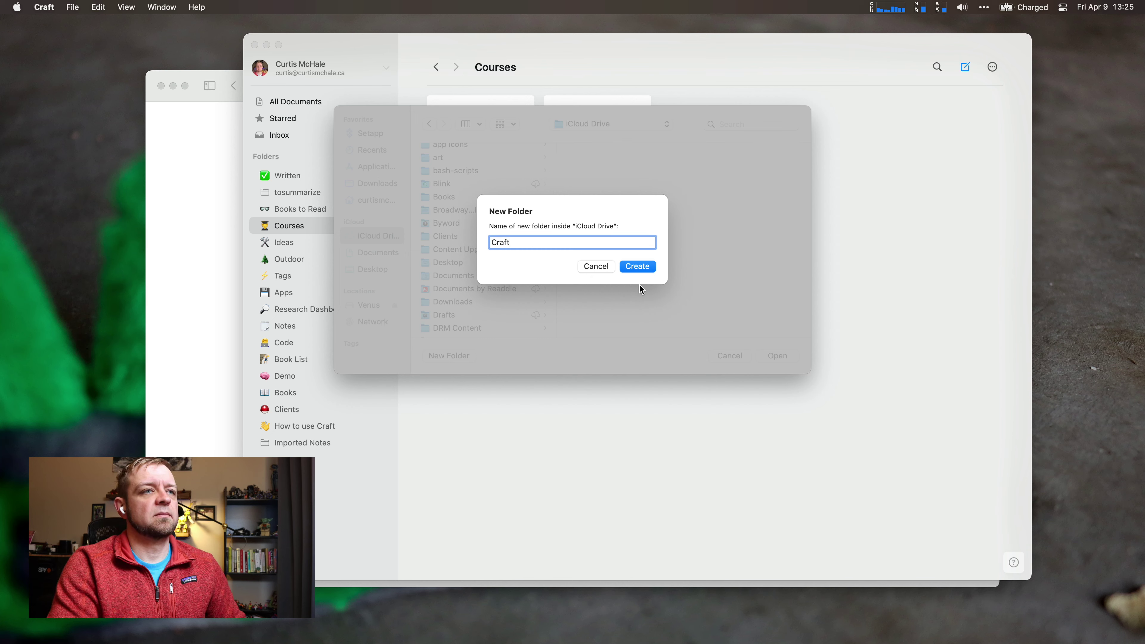
{"action": "left_click", "coordinate": [636, 268]}
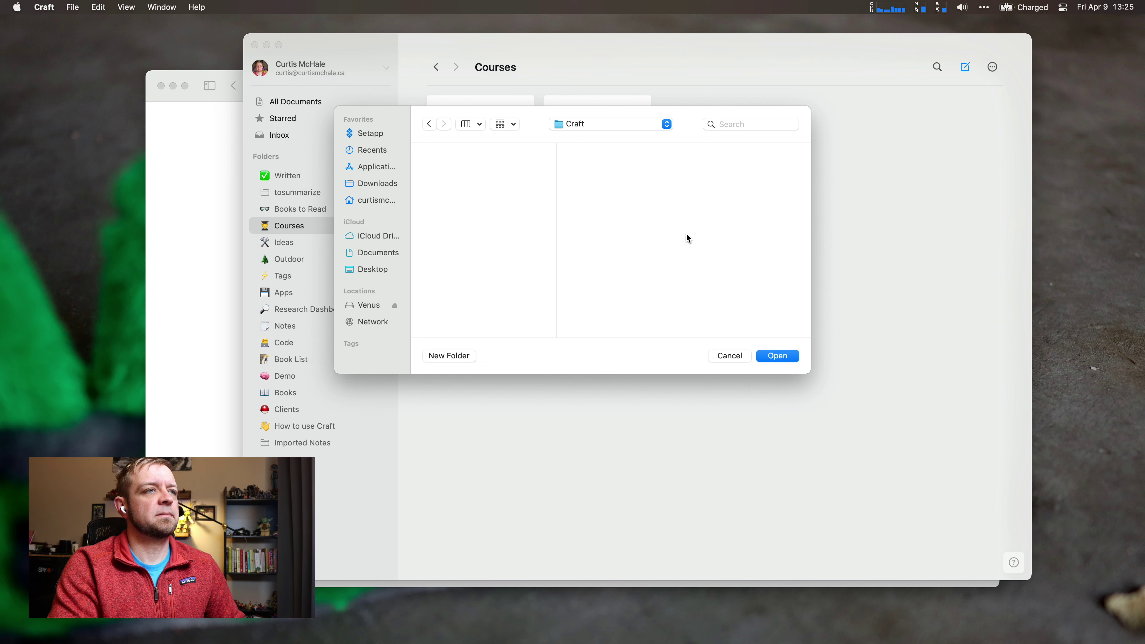
Use the iCloud Drive Craft folder as the space and open 'Getting Started with External Locations'.
{"action": "left_click", "coordinate": [794, 355]}
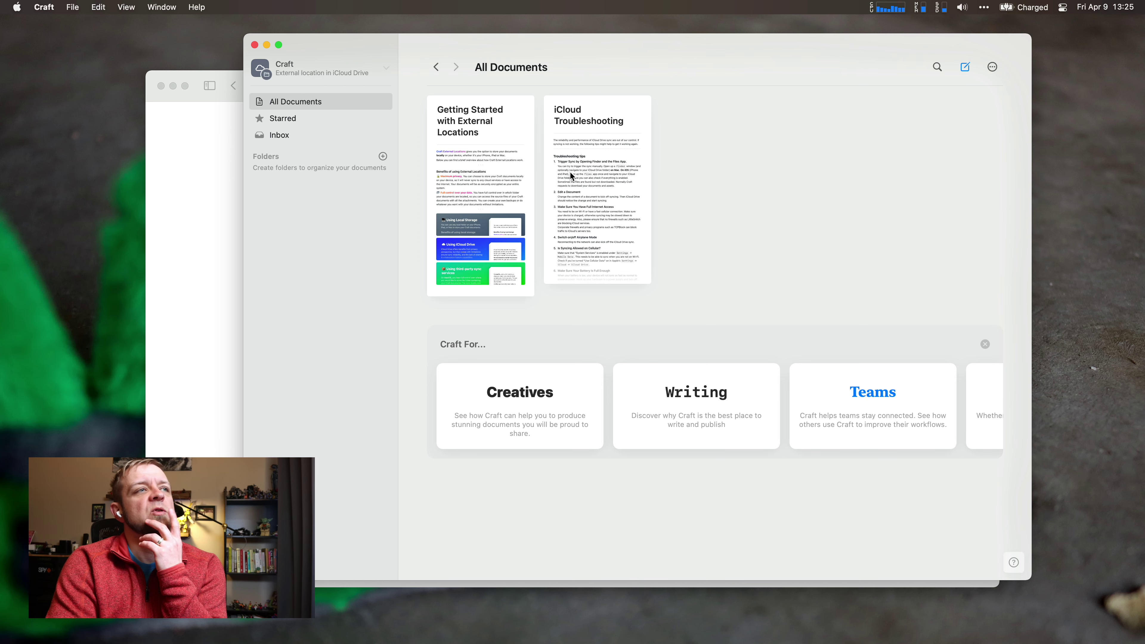
{"action": "left_click", "coordinate": [507, 167]}
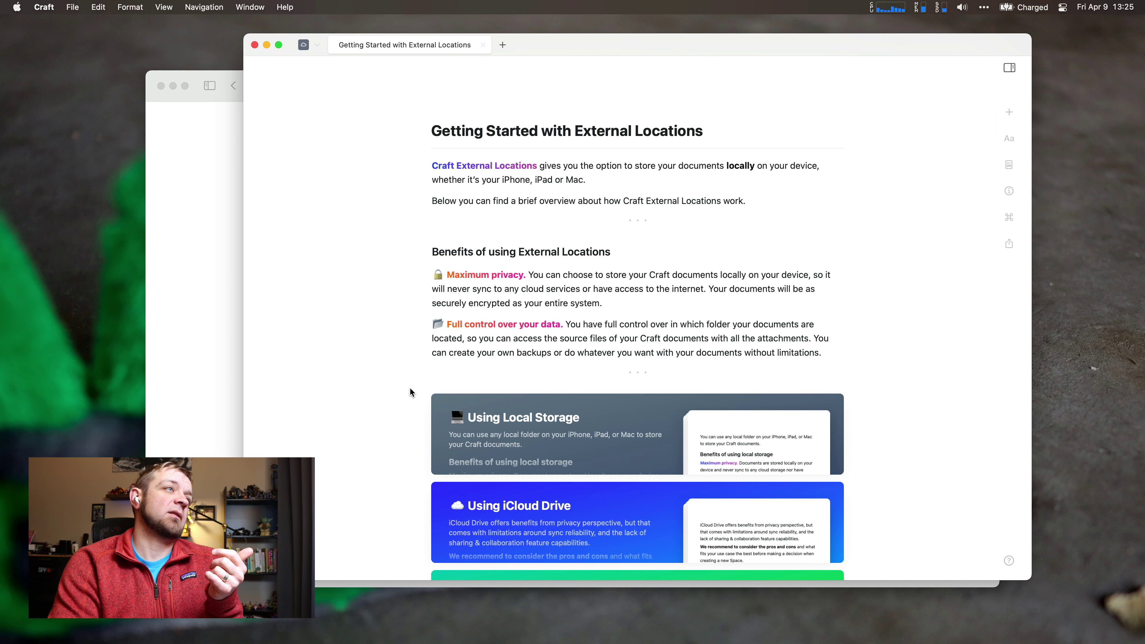
Close the craft.do Safari window and open the 'Using Local Storage' subpage in Craft.
{"action": "left_click", "coordinate": [206, 325]}
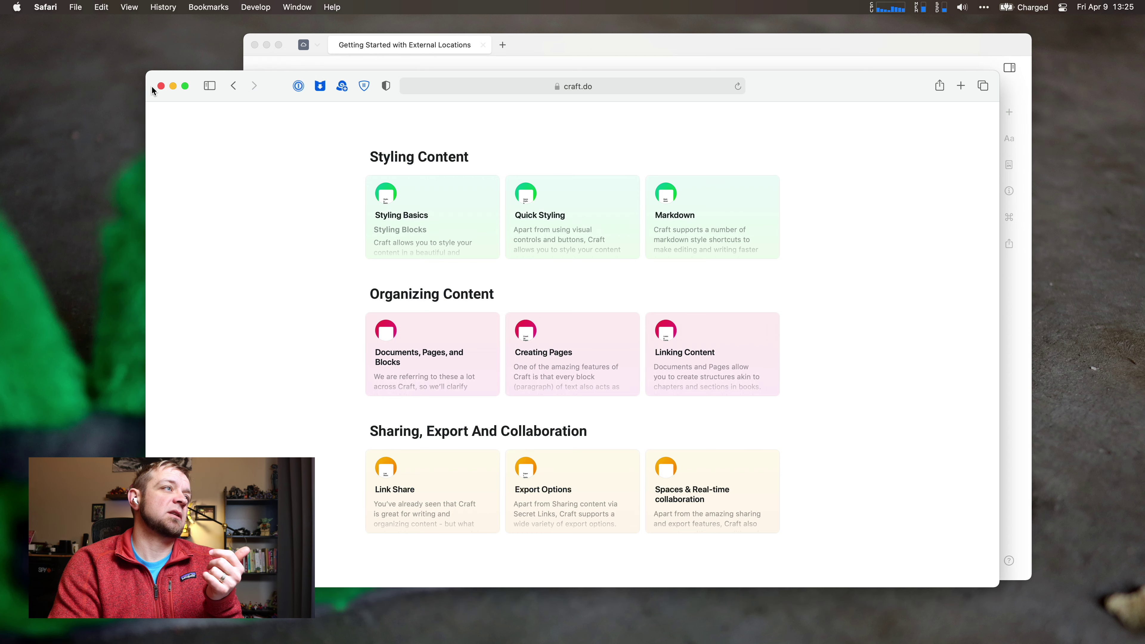
{"action": "left_click", "coordinate": [161, 86]}
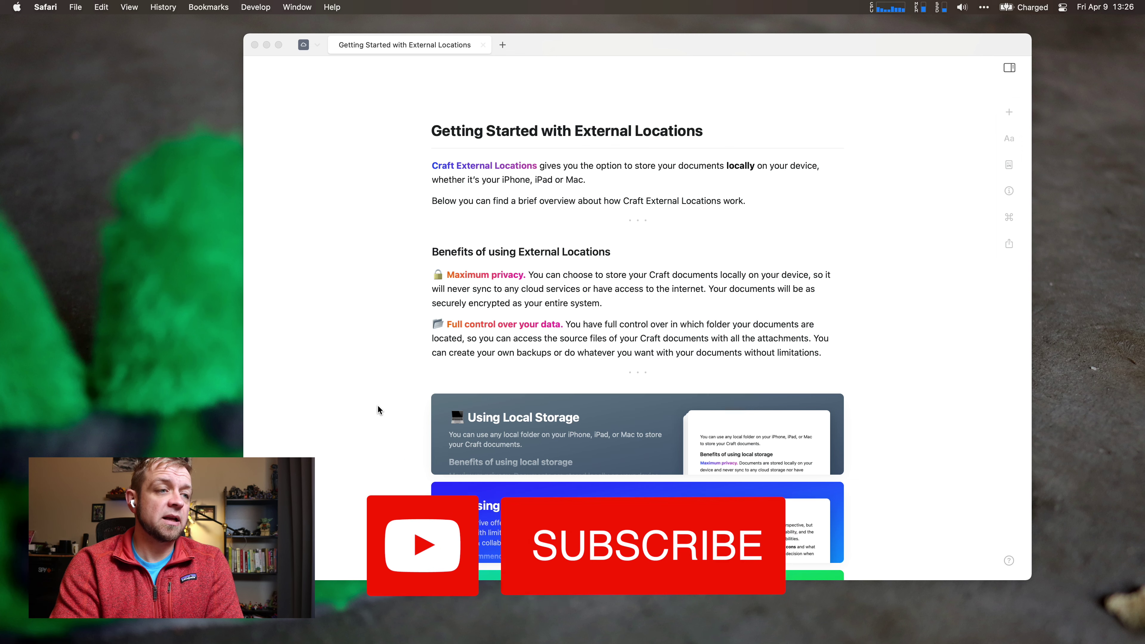
{"action": "scroll", "coordinate": [378, 410], "scroll_direction": "down", "scroll_amount": 2}
{"action": "scroll", "coordinate": [377, 410], "scroll_direction": "down", "scroll_amount": 5}
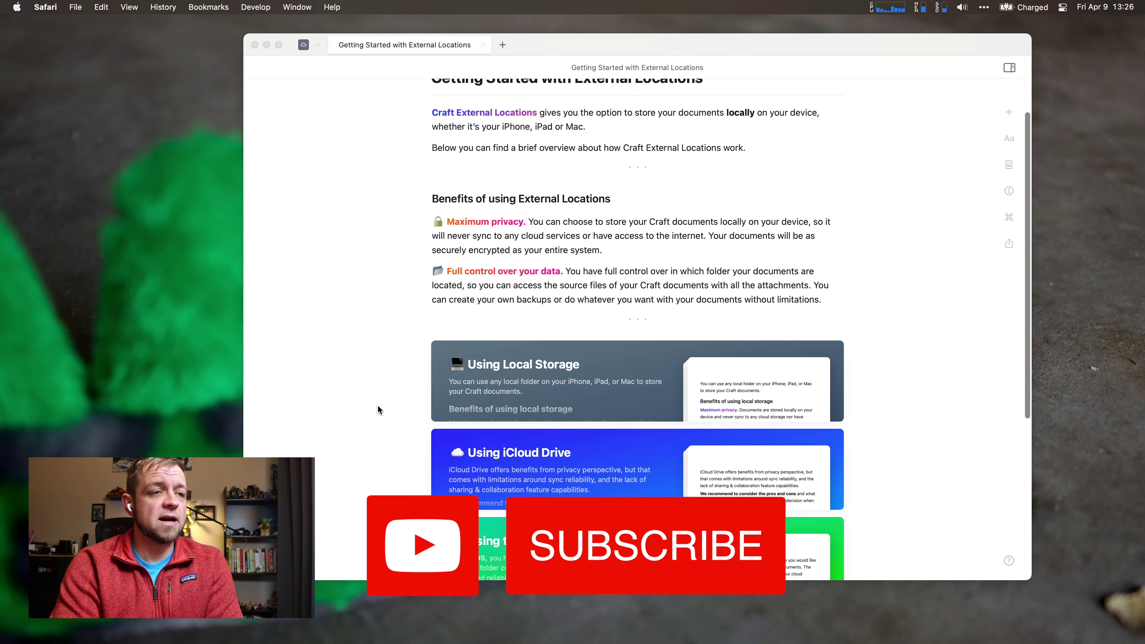
{"action": "scroll", "coordinate": [378, 410], "scroll_direction": "down", "scroll_amount": 2}
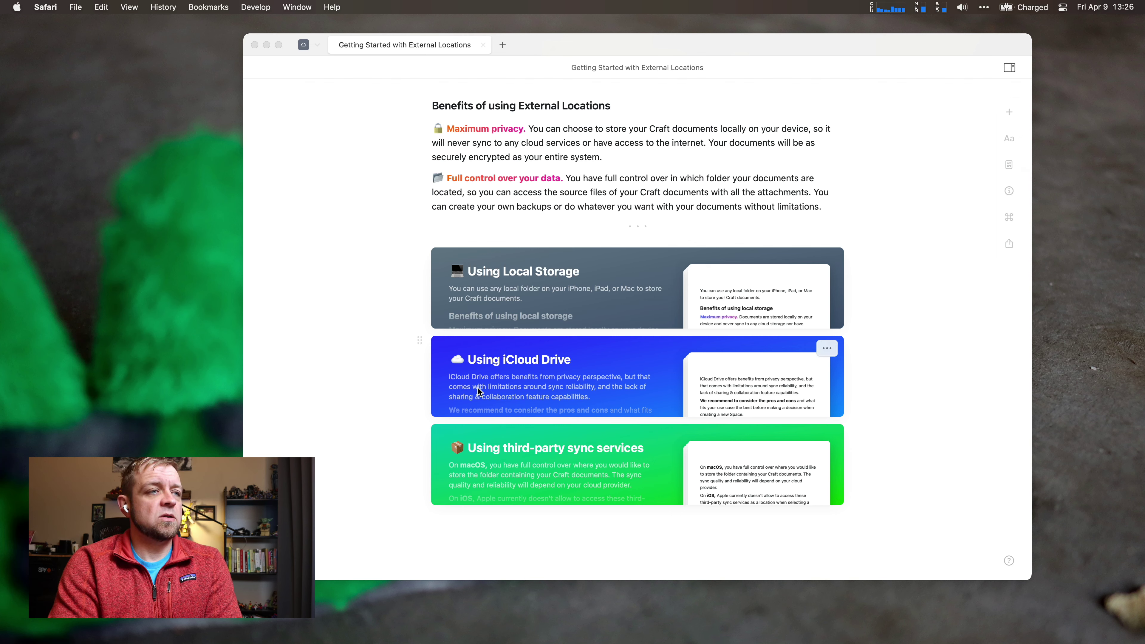
{"action": "left_click", "coordinate": [484, 380]}
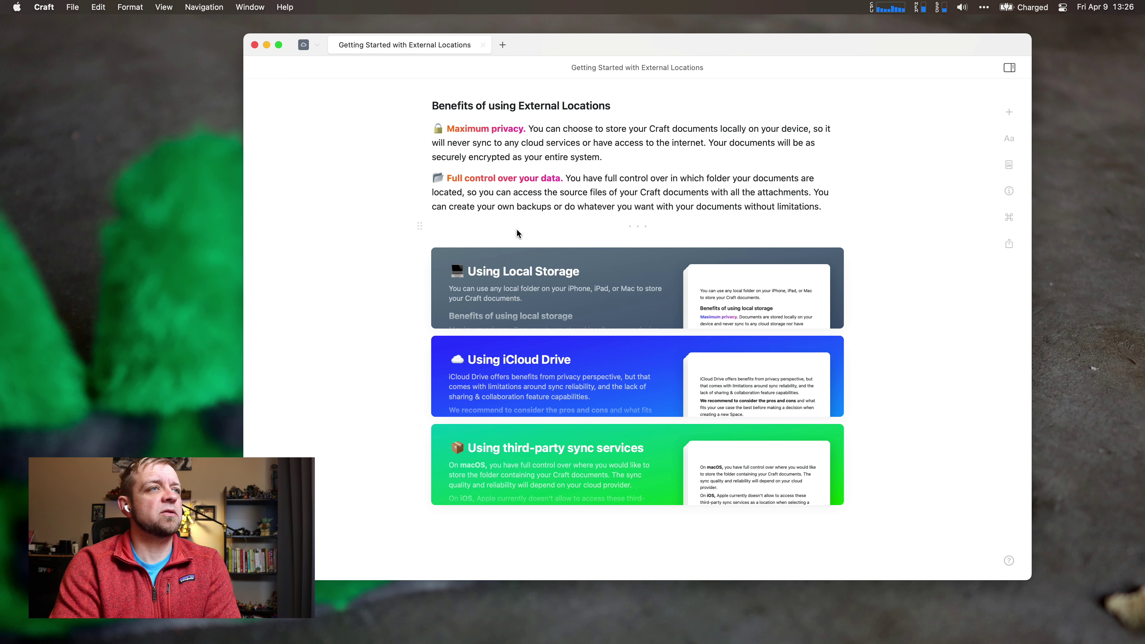
{"action": "left_click", "coordinate": [513, 283]}
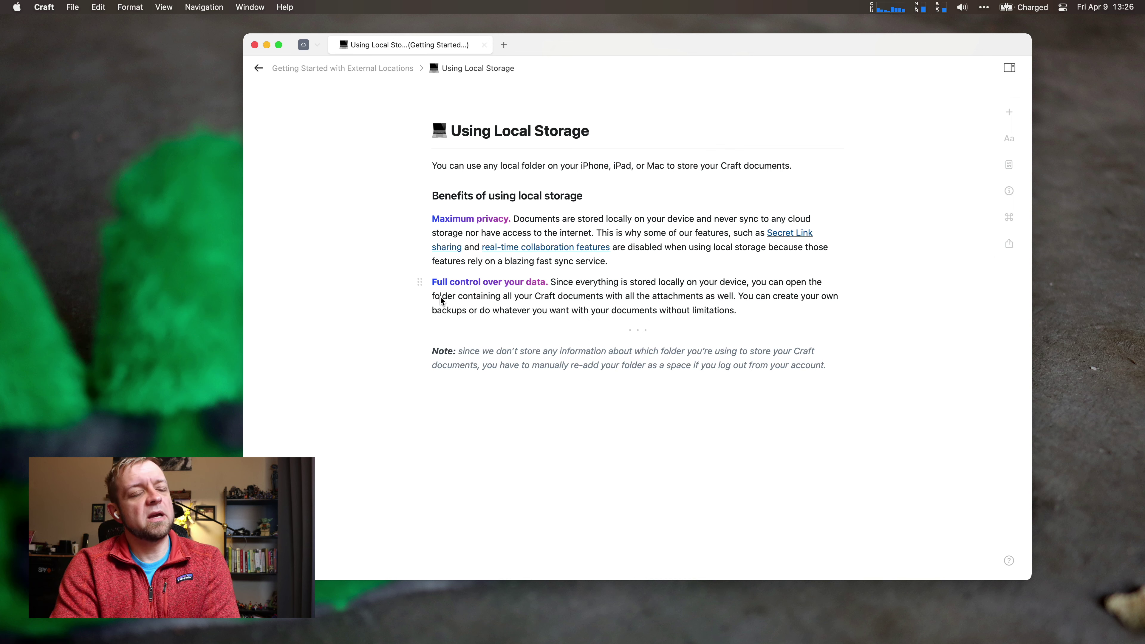
Read through the iCloud Troubleshooting document, then open Preferences with Cmd+,.
{"action": "left_click", "coordinate": [485, 46]}
{"action": "left_click", "coordinate": [590, 199]}
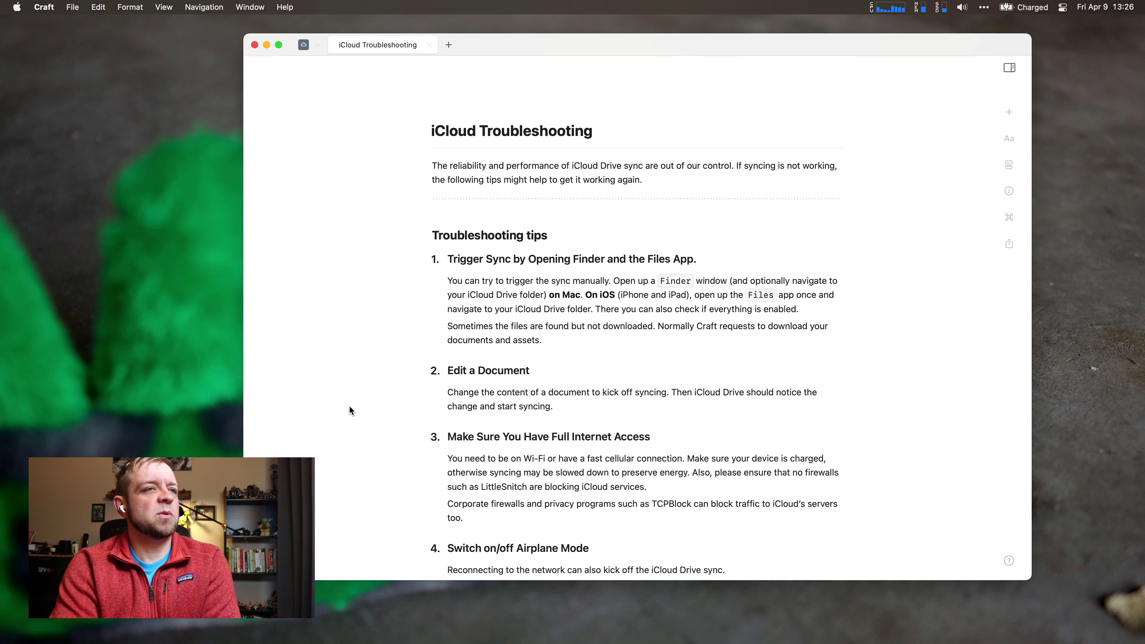
{"action": "scroll", "coordinate": [349, 405], "scroll_direction": "down", "scroll_amount": 2}
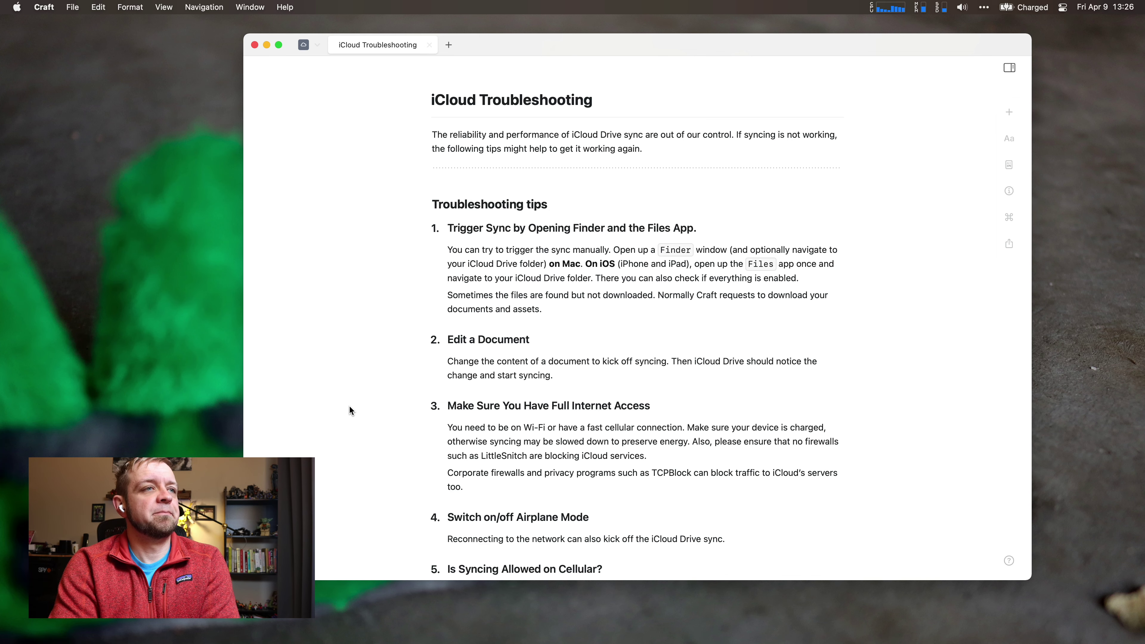
{"action": "scroll", "coordinate": [349, 407], "scroll_direction": "down", "scroll_amount": 2}
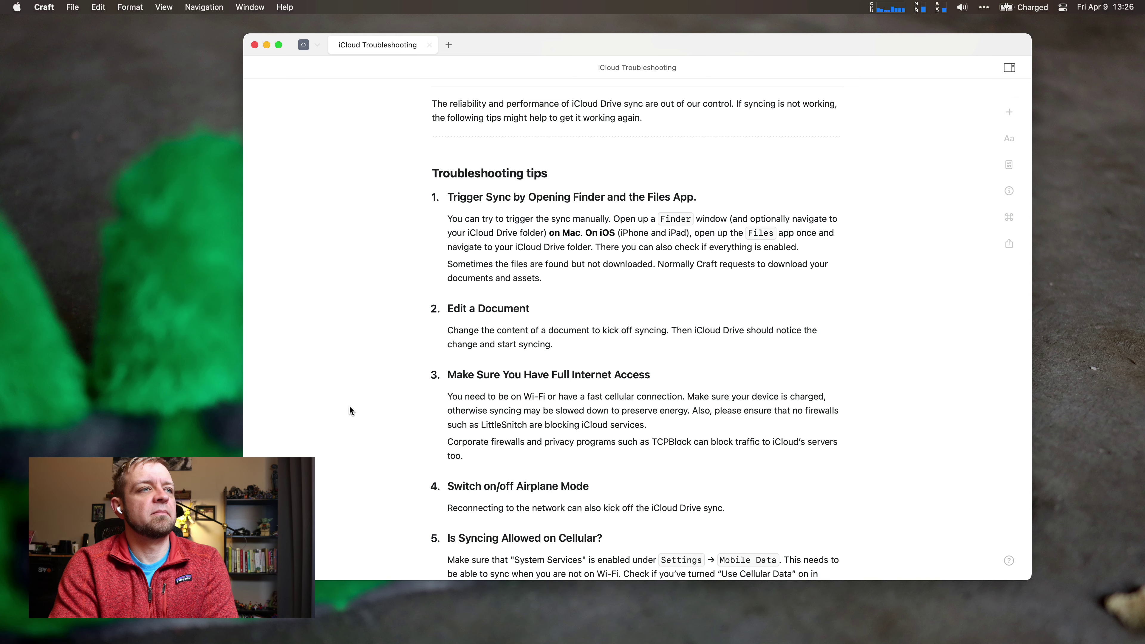
{"action": "scroll", "coordinate": [350, 407], "scroll_direction": "down", "scroll_amount": 12}
{"action": "scroll", "coordinate": [350, 407], "scroll_direction": "down", "scroll_amount": 9}
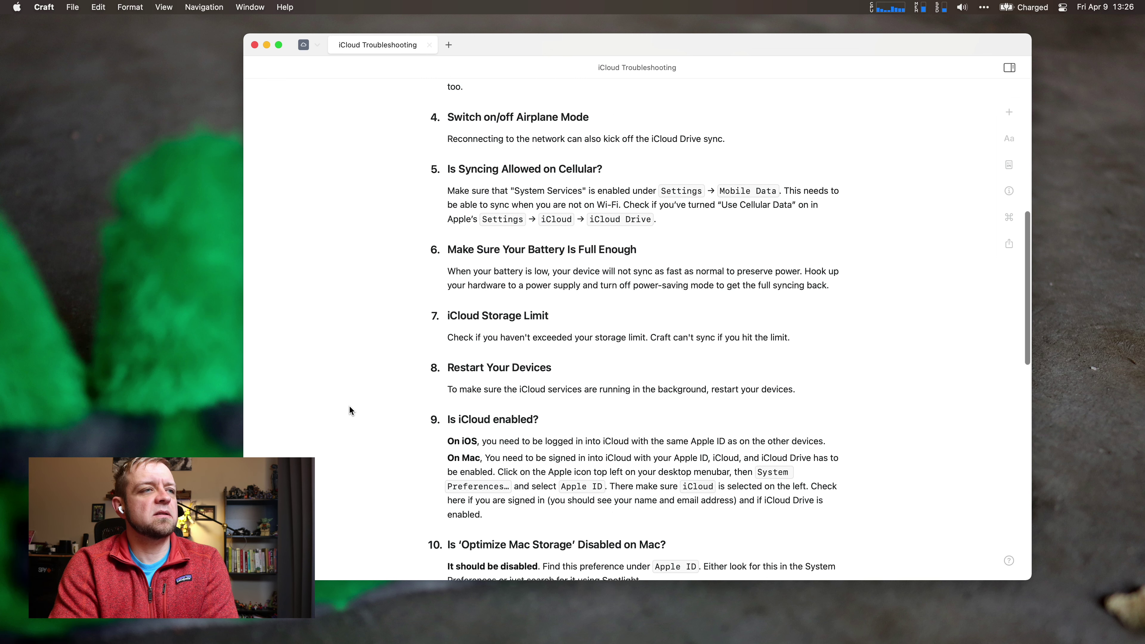
{"action": "scroll", "coordinate": [350, 407], "scroll_direction": "down", "scroll_amount": 2}
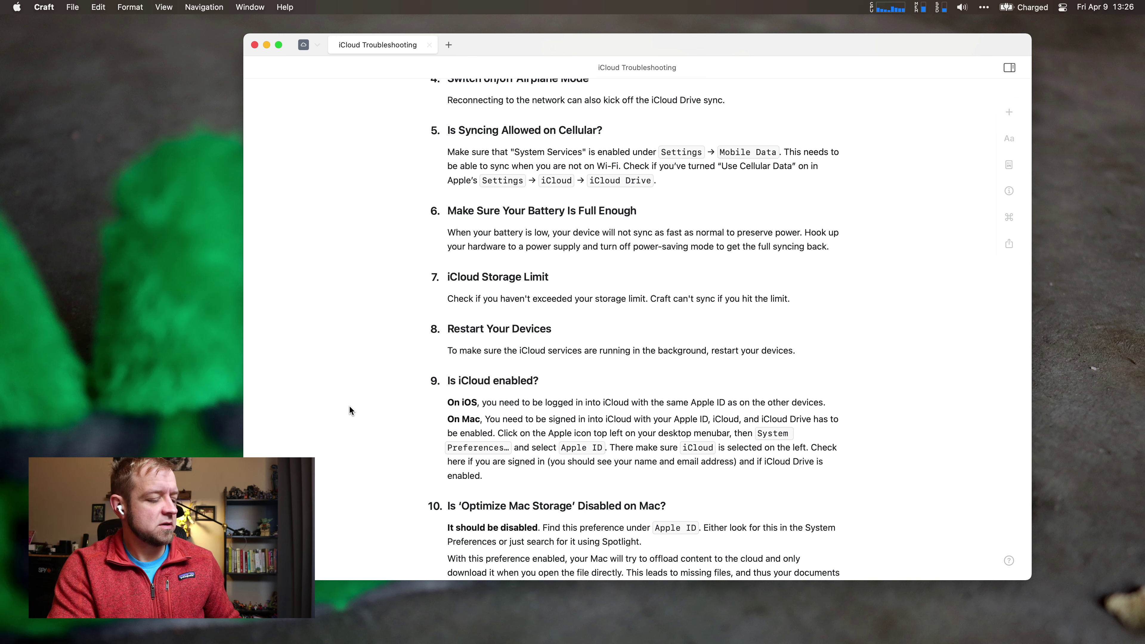
{"action": "key", "text": "super+comma"}
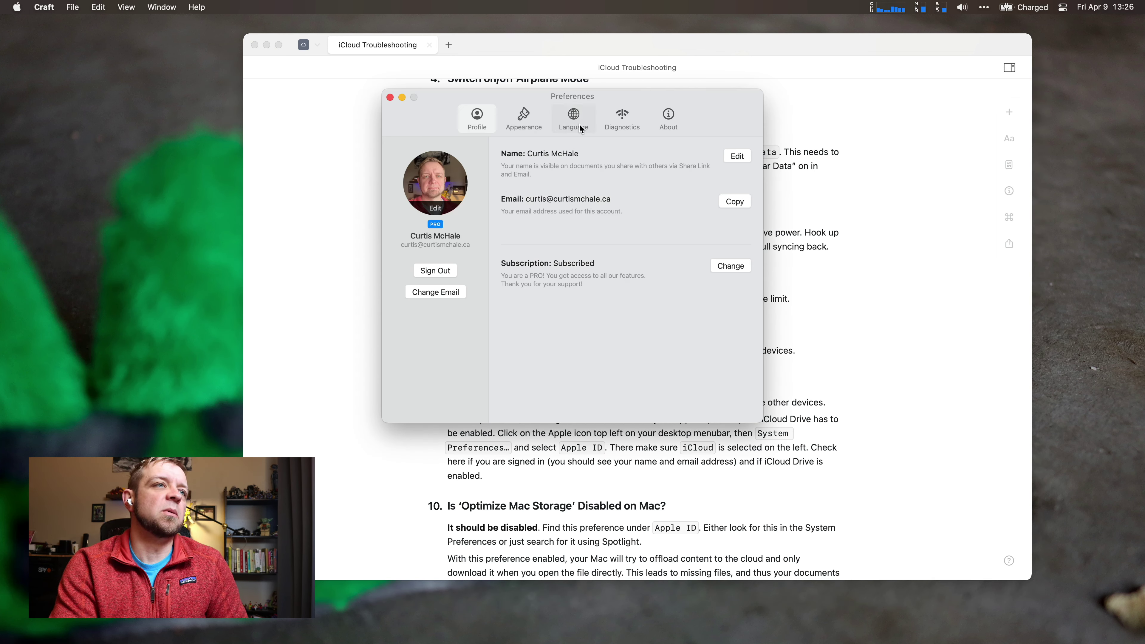
Review the About tab, then scroll through the Diagnostics preferences.
{"action": "left_click", "coordinate": [675, 124]}
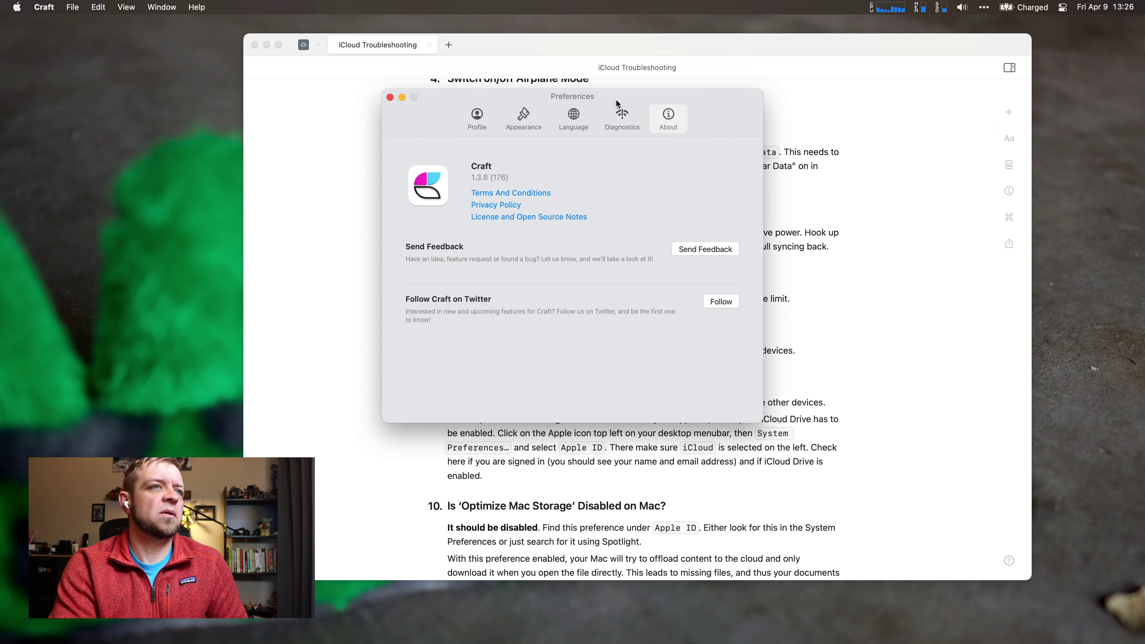
{"action": "left_click", "coordinate": [622, 118]}
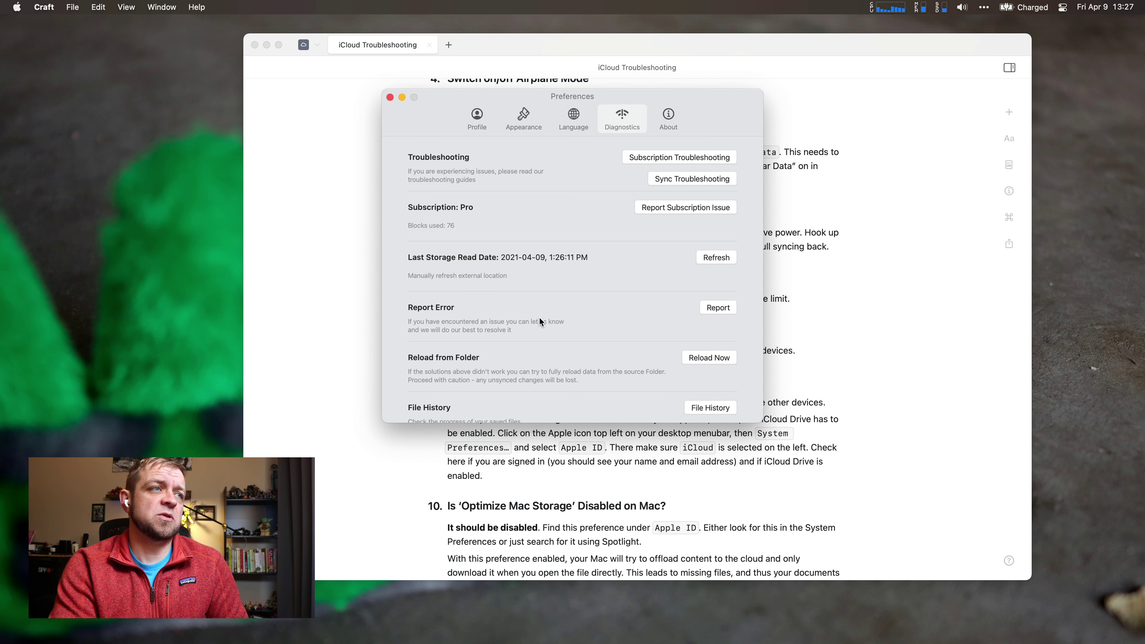
{"action": "scroll", "coordinate": [540, 320], "scroll_direction": "down", "scroll_amount": 3}
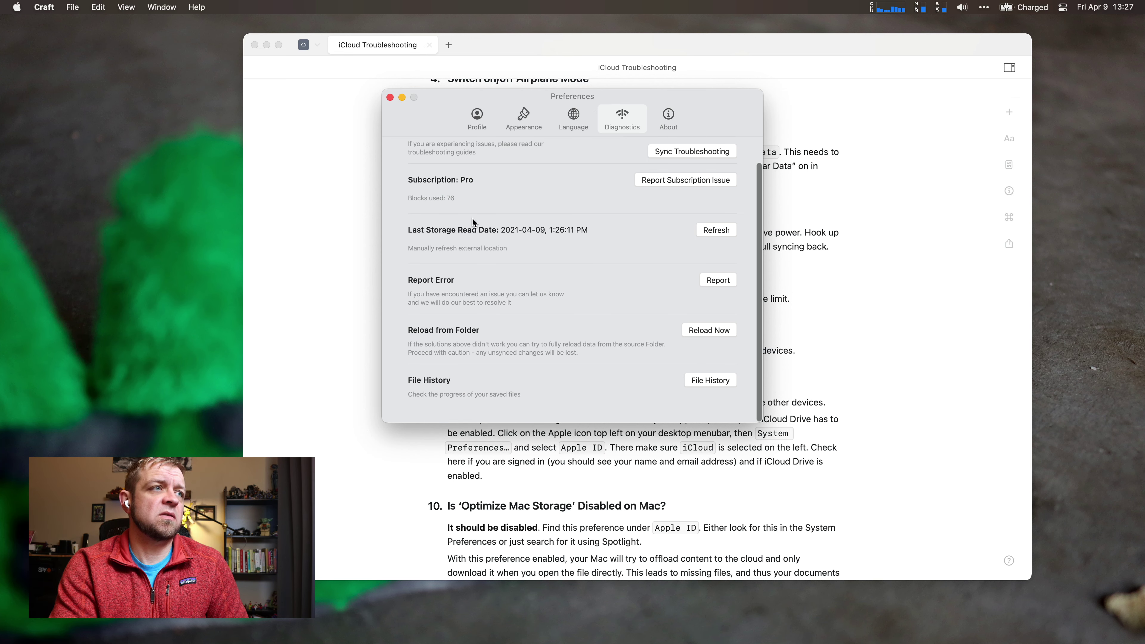
{"action": "scroll", "coordinate": [466, 213], "scroll_direction": "up", "scroll_amount": 2}
{"action": "scroll", "coordinate": [462, 217], "scroll_direction": "up", "scroll_amount": 1}
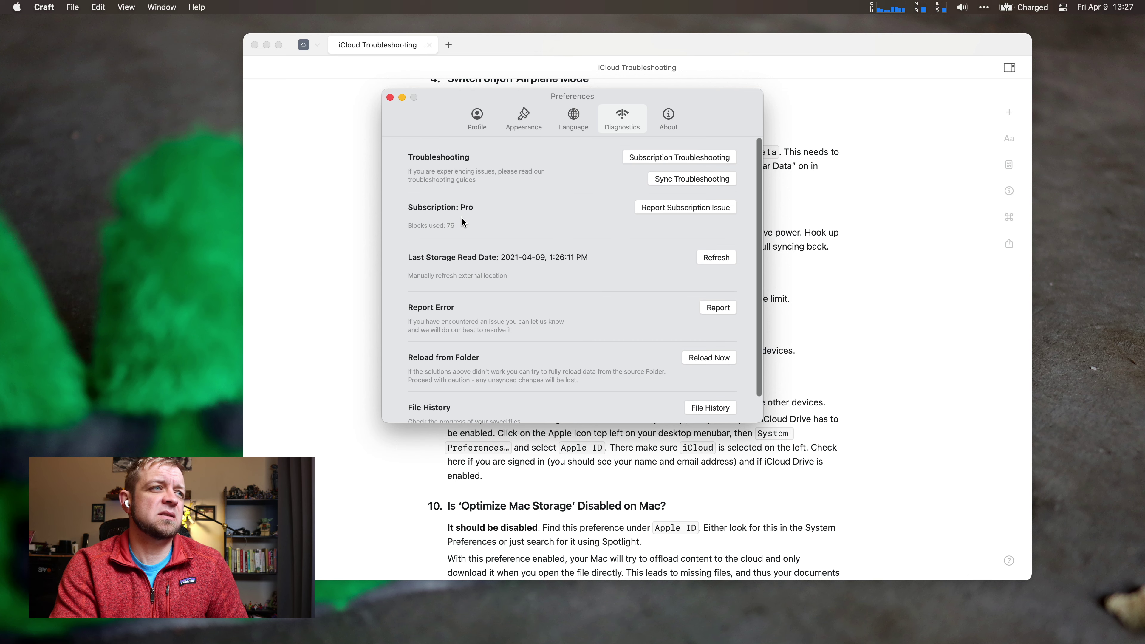
{"action": "scroll", "coordinate": [462, 216], "scroll_direction": "down", "scroll_amount": 3}
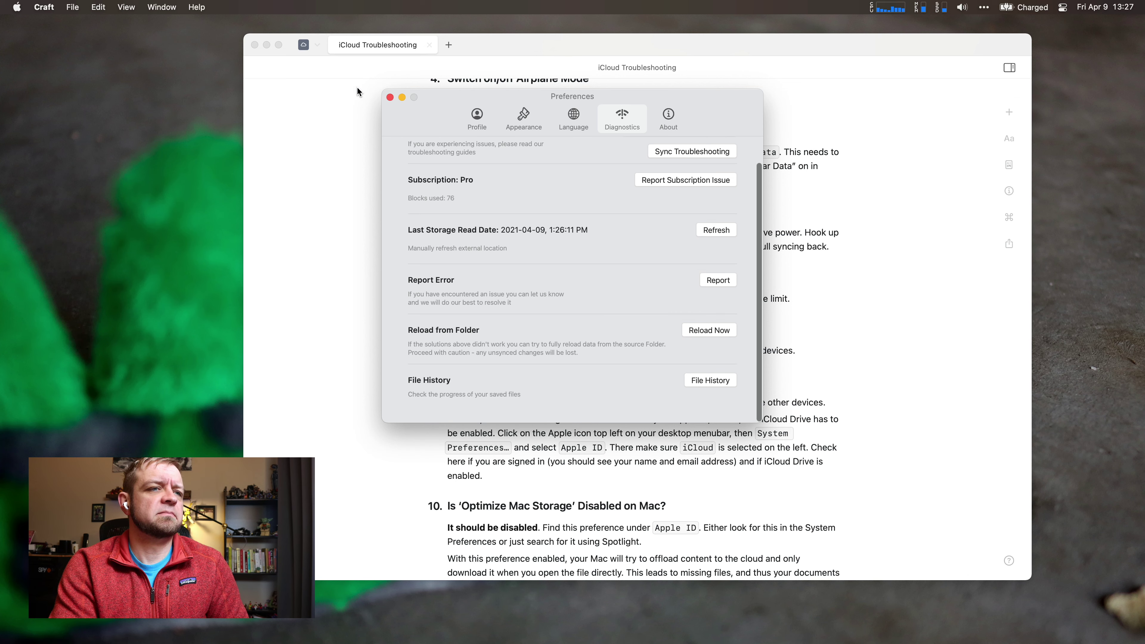
Close Preferences and switch to the personal space, showing all its documents.
{"action": "left_click", "coordinate": [390, 97]}
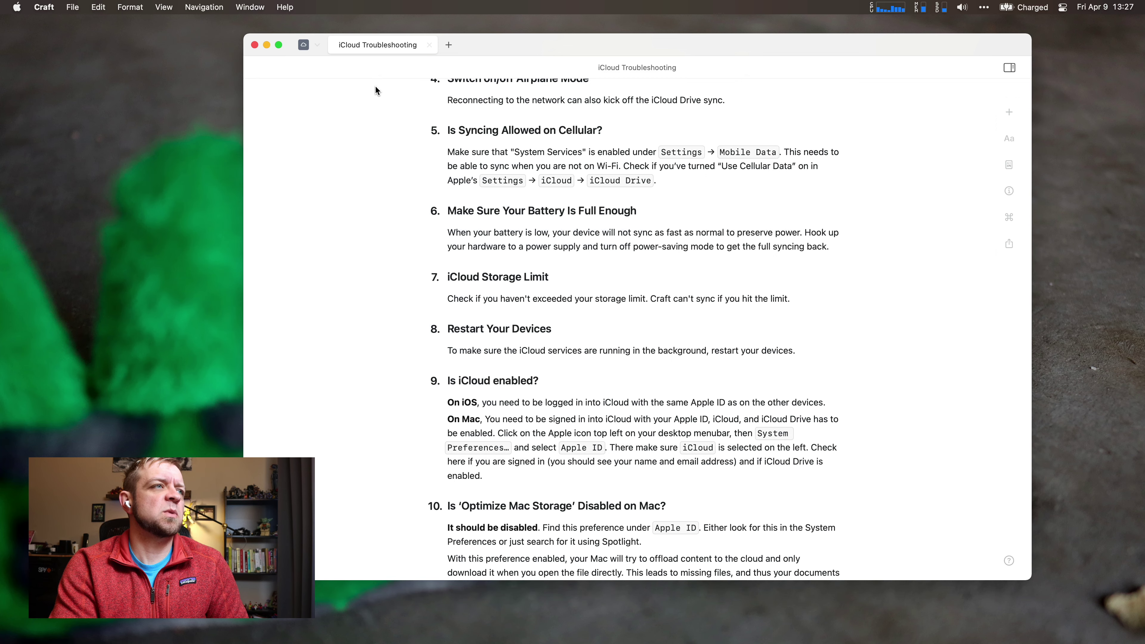
{"action": "left_click", "coordinate": [304, 45]}
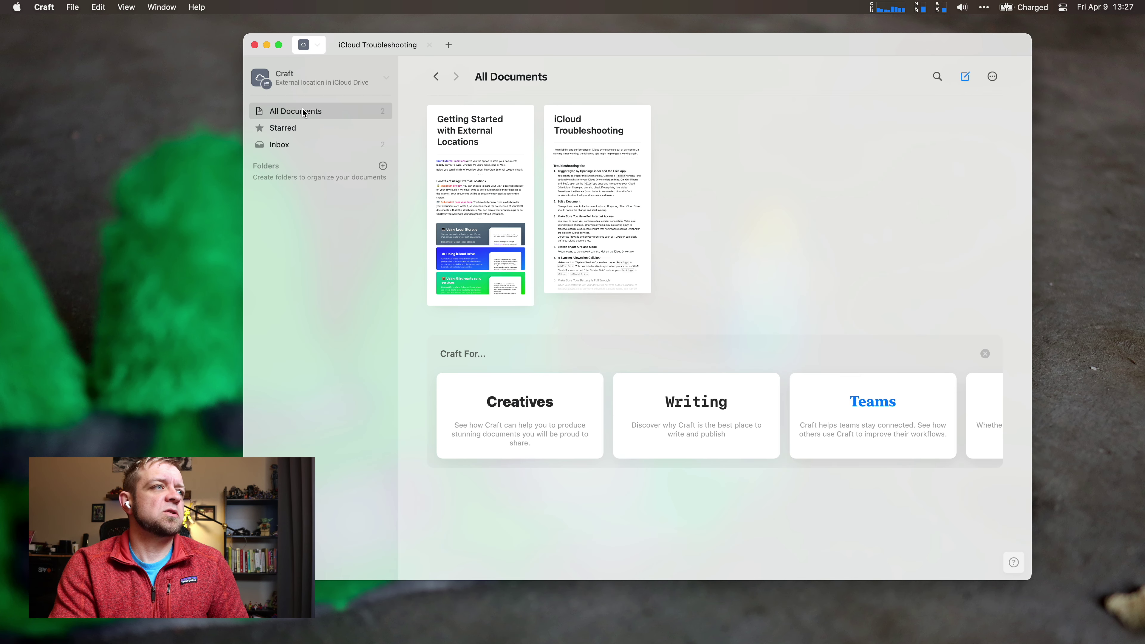
{"action": "left_click", "coordinate": [300, 86]}
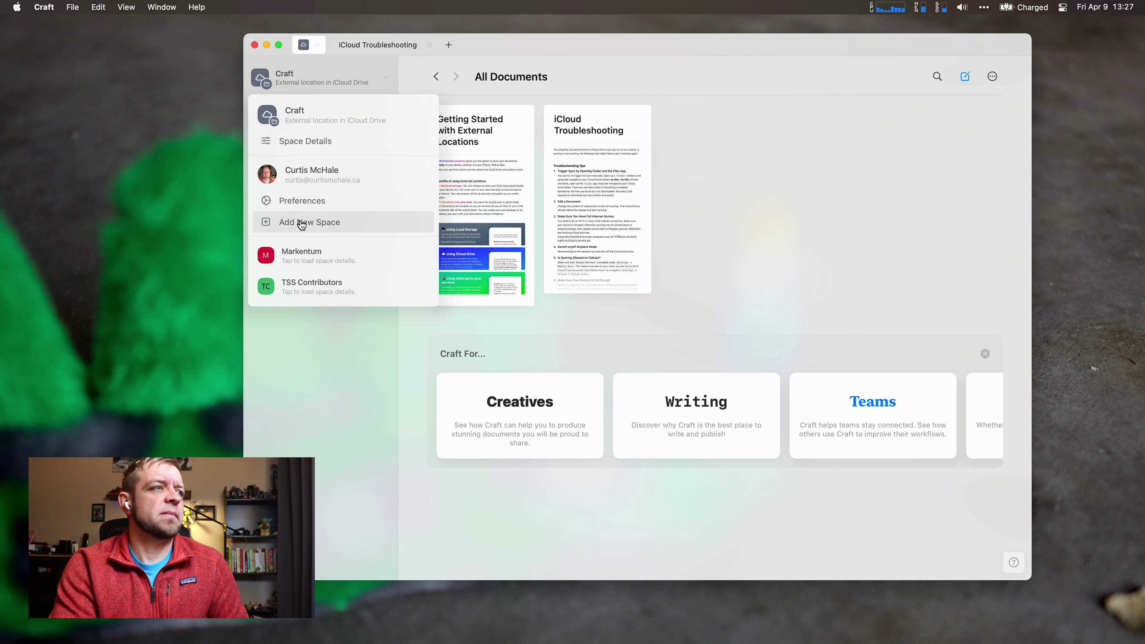
{"action": "left_click", "coordinate": [303, 183]}
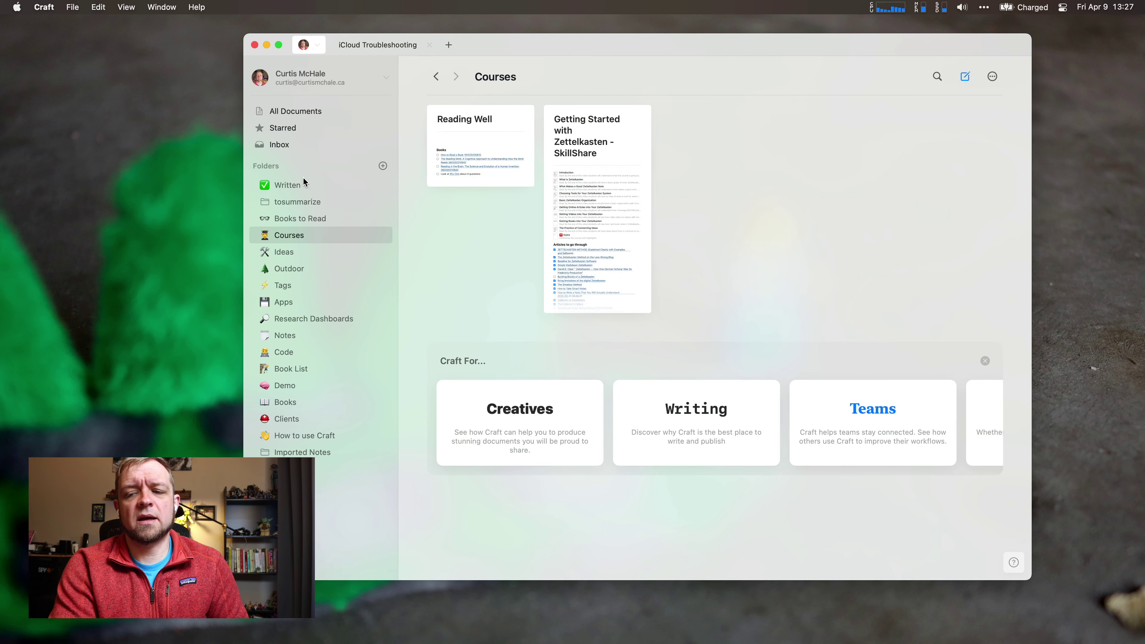
{"action": "left_click", "coordinate": [318, 89]}
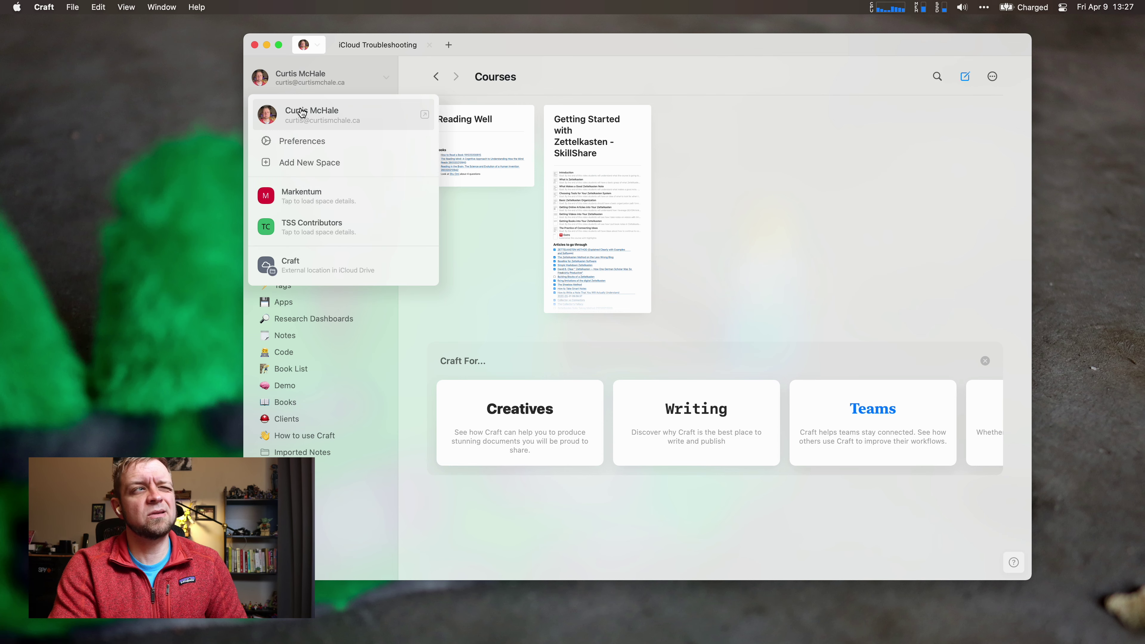
{"action": "left_click", "coordinate": [315, 124]}
{"action": "left_click", "coordinate": [320, 113]}
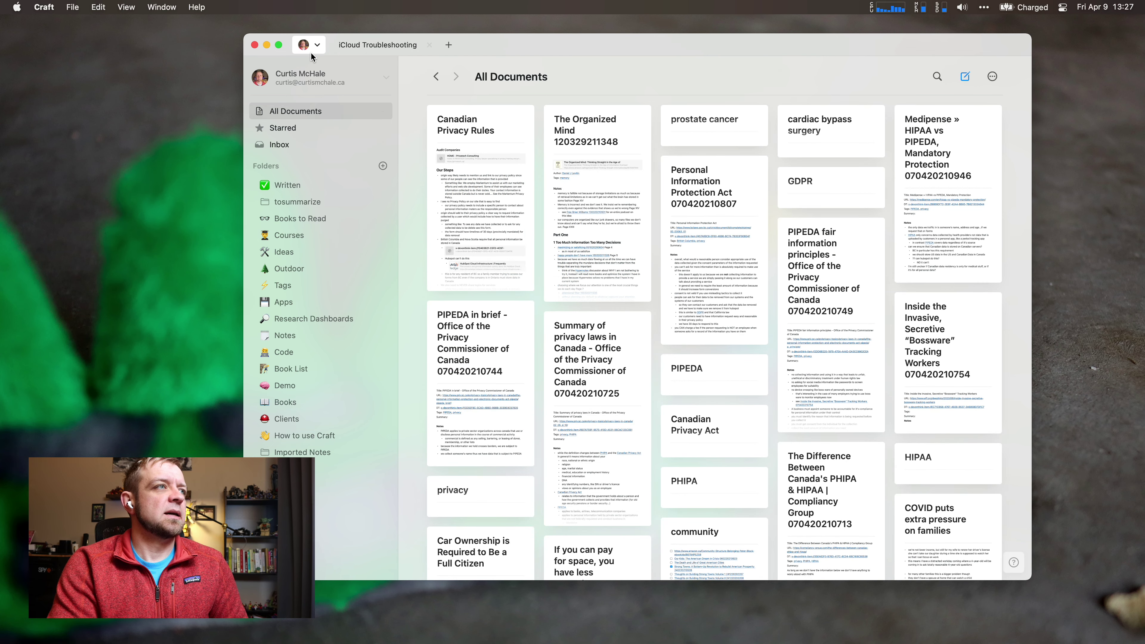
{"action": "left_click", "coordinate": [362, 45]}
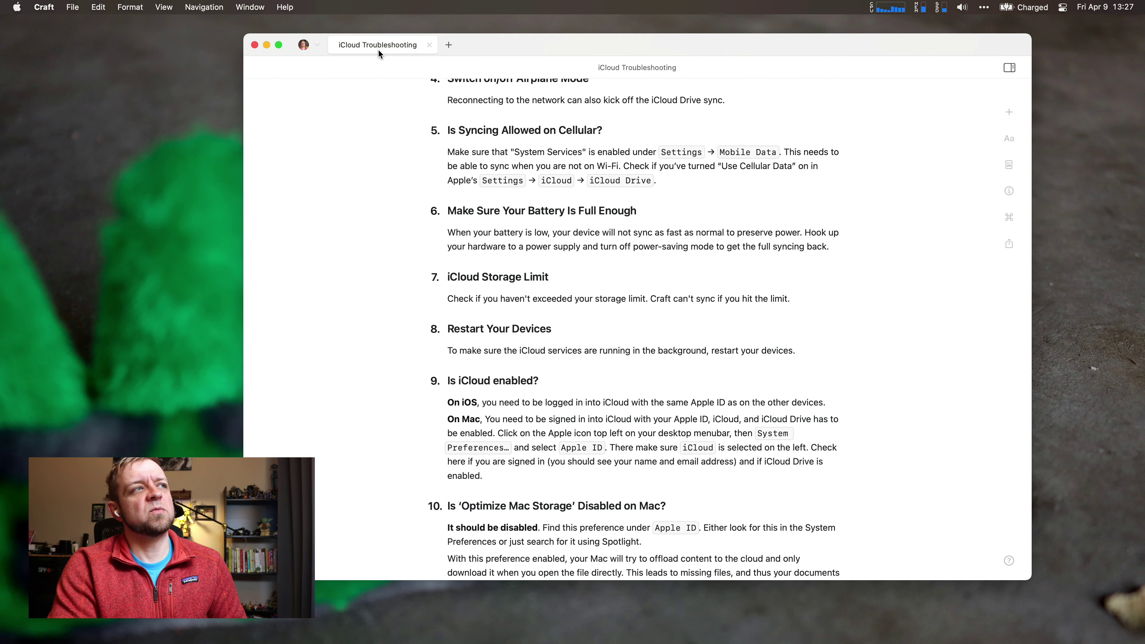
{"action": "left_click", "coordinate": [317, 53]}
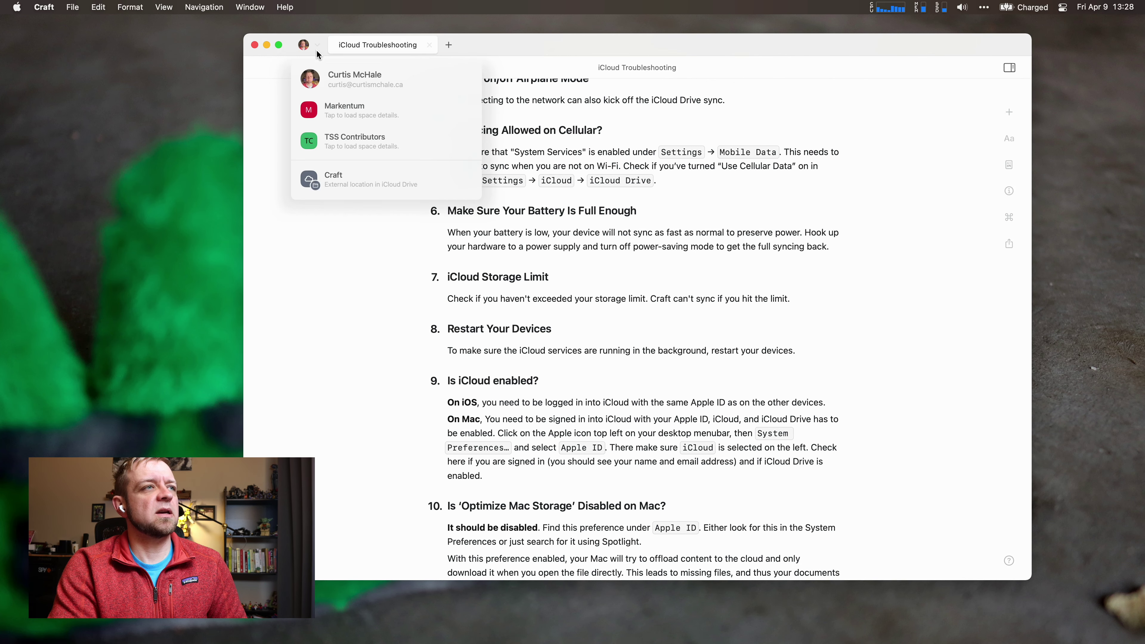
{"action": "left_click", "coordinate": [320, 67]}
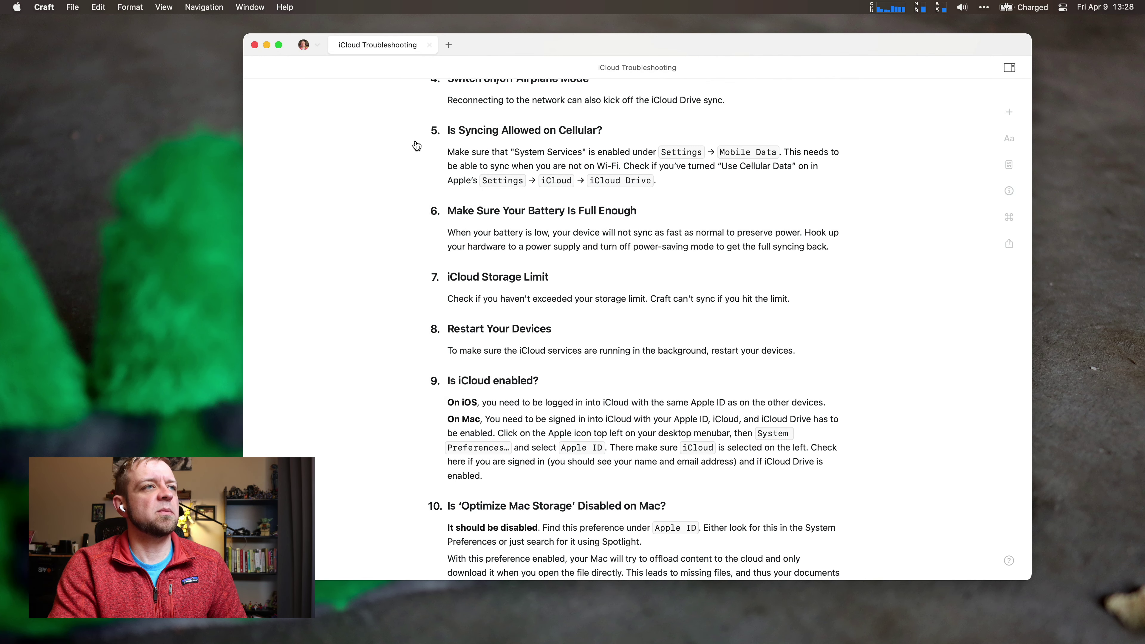
{"action": "left_click", "coordinate": [303, 45]}
{"action": "left_click", "coordinate": [583, 172]}
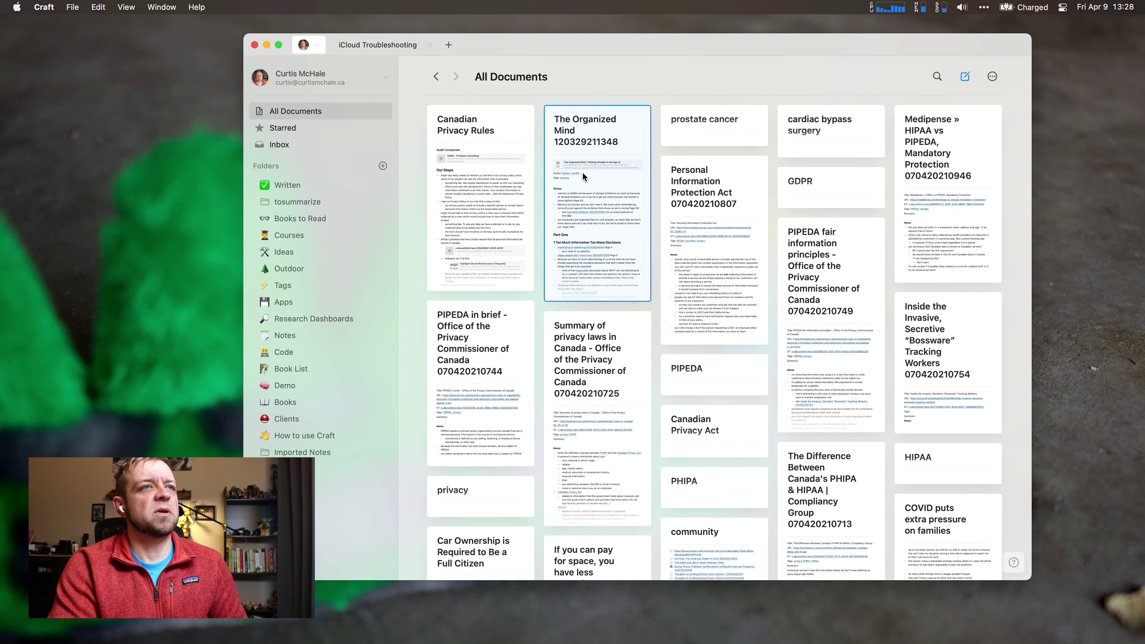
{"action": "left_click", "coordinate": [397, 42]}
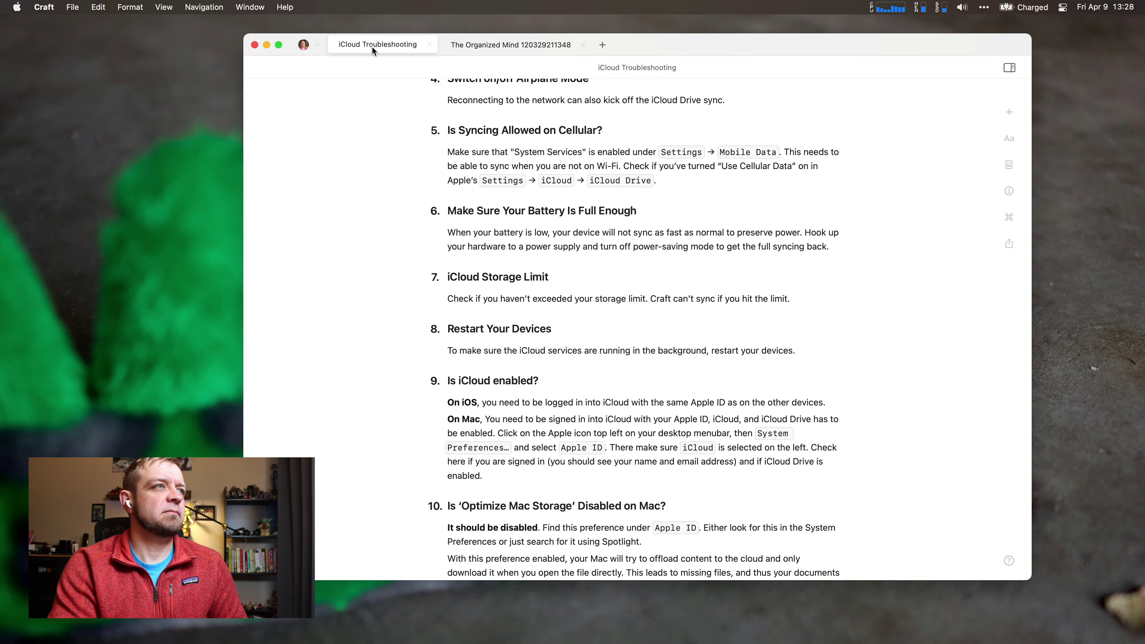
{"action": "left_click", "coordinate": [506, 44]}
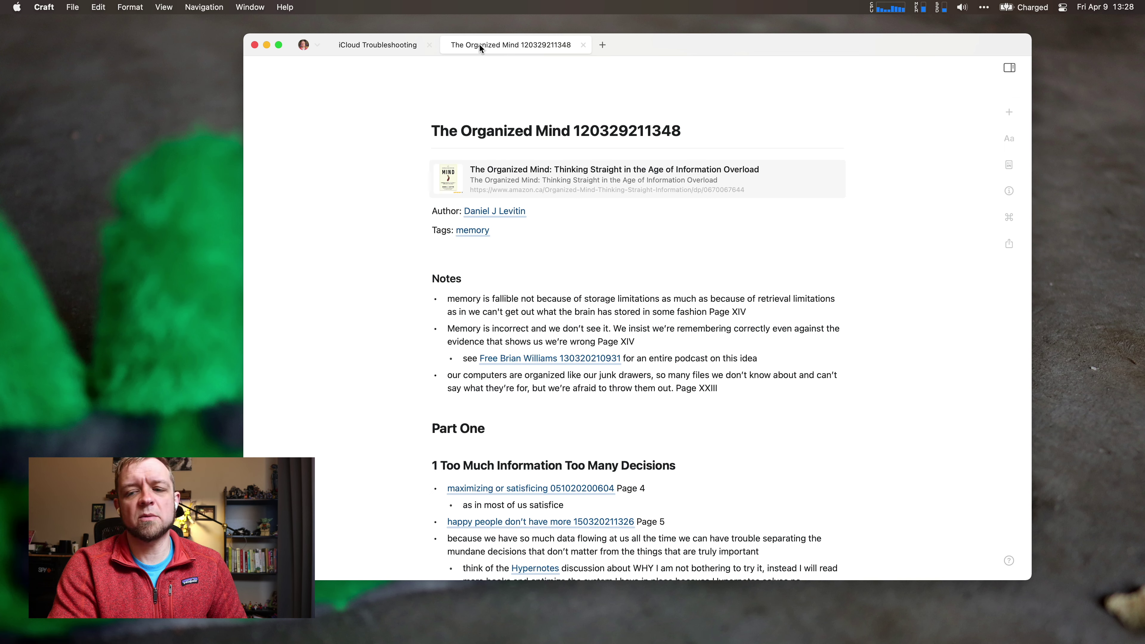
{"action": "left_click", "coordinate": [371, 44]}
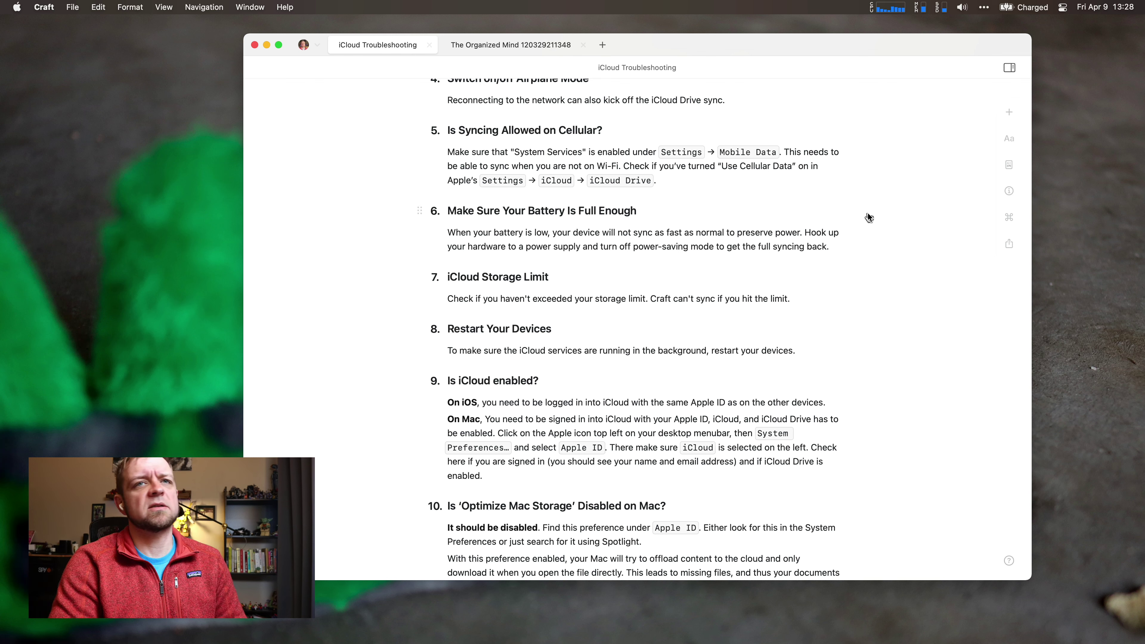
Drag the desktop screenshot into iCloud Troubleshooting beneath tip 7, 'iCloud Storage Limit'.
{"action": "left_click", "coordinate": [1095, 106]}
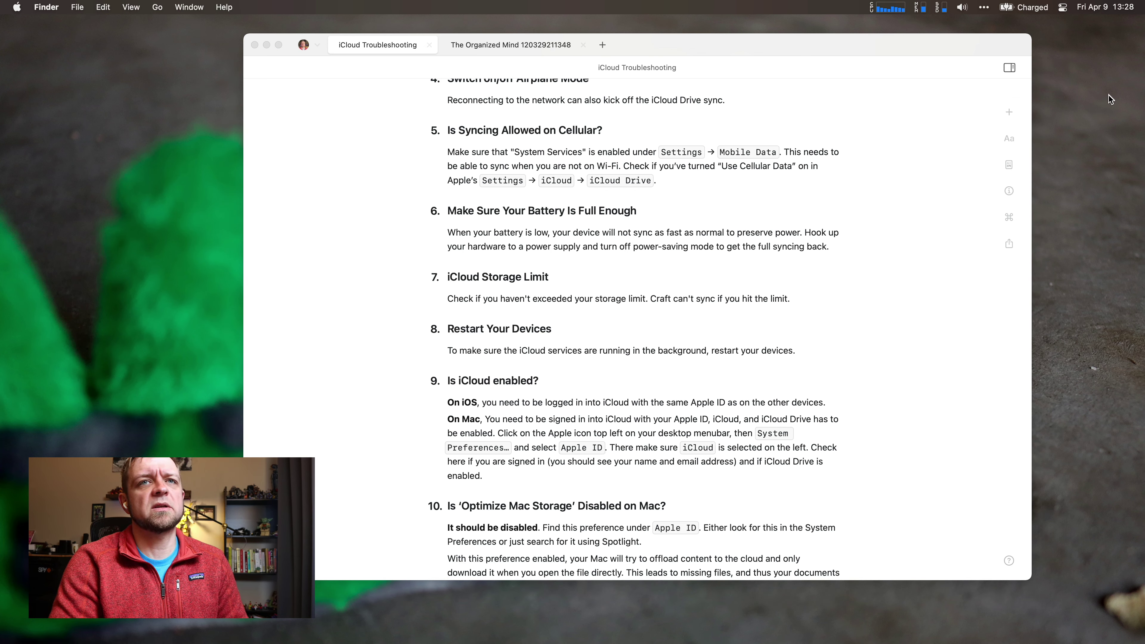
{"action": "left_click_drag", "start_coordinate": [1125, 99], "coordinate": [633, 313]}
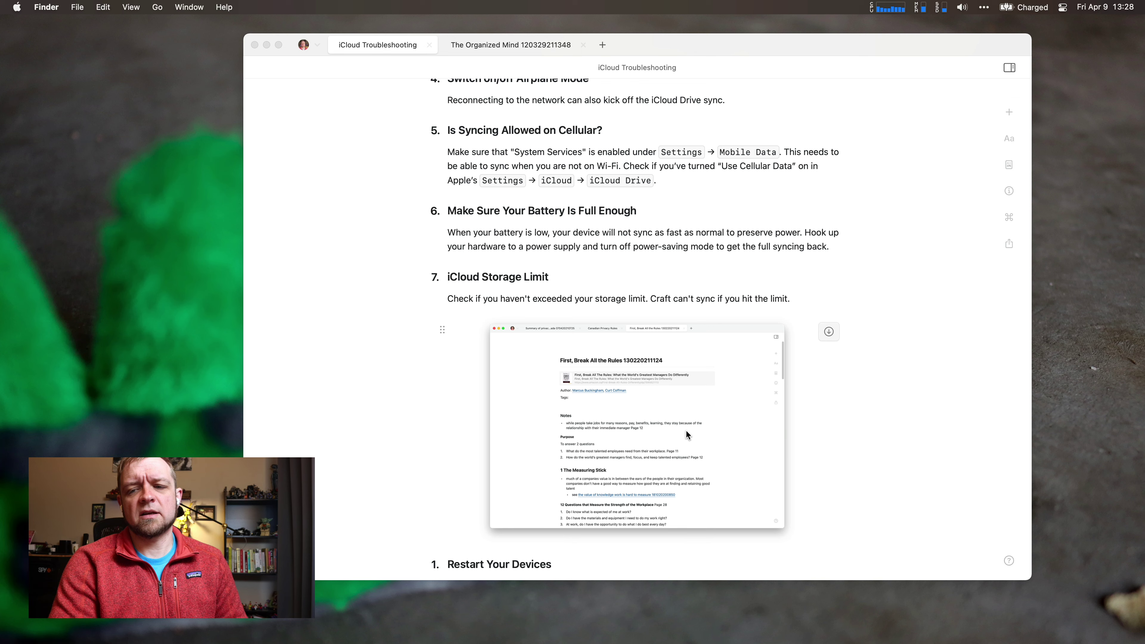
{"action": "key", "text": "super+Tab"}
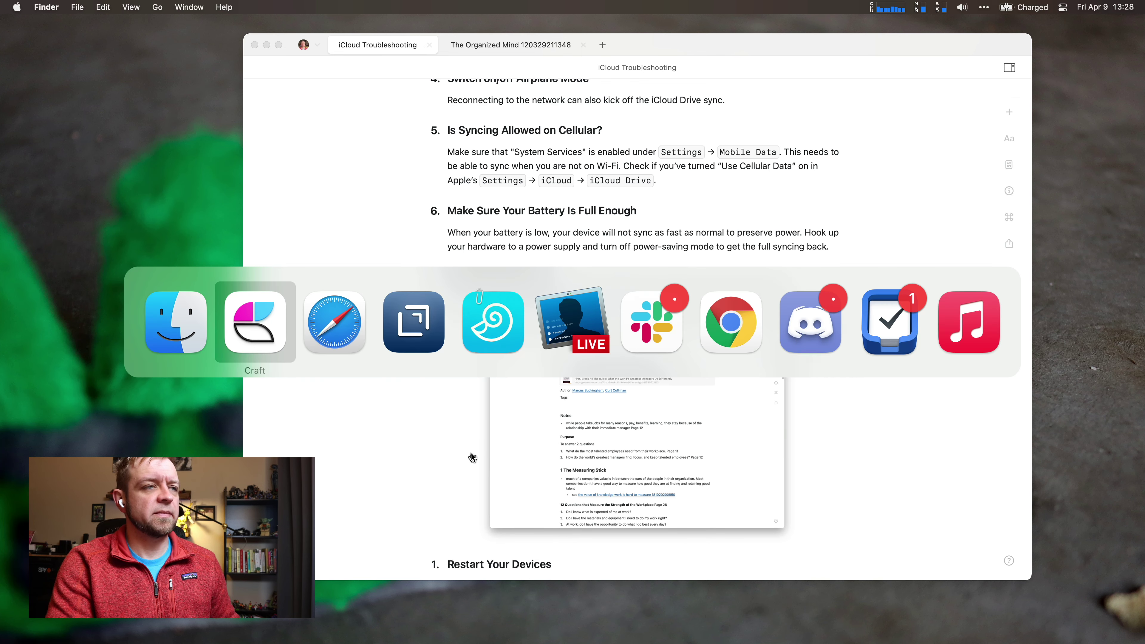
{"action": "left_click", "coordinate": [178, 327]}
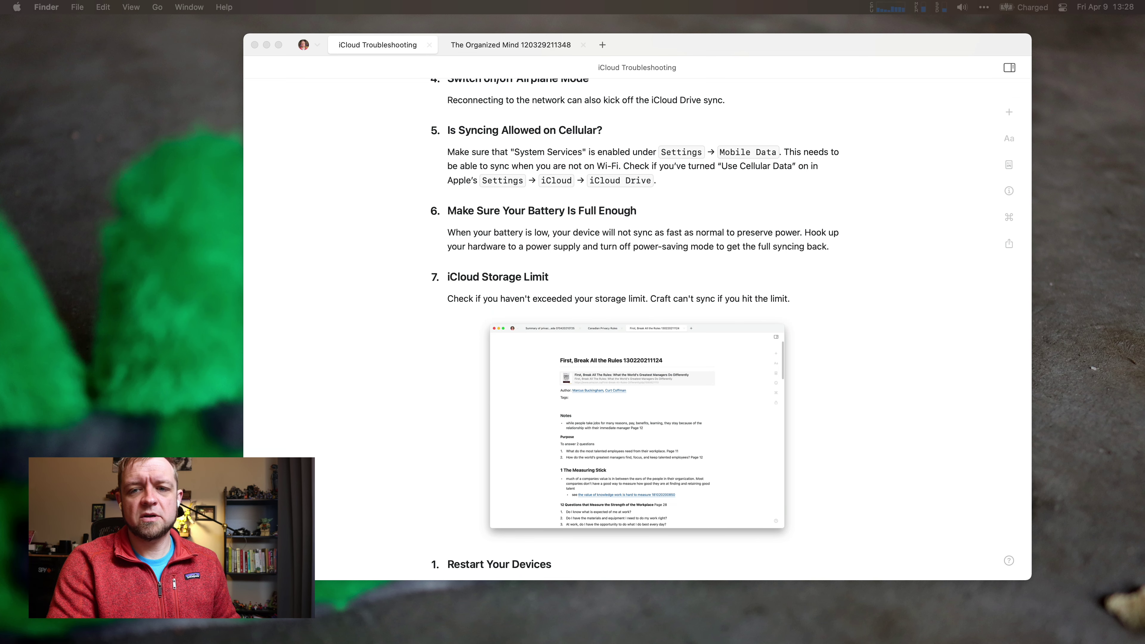
Open the iCloud Drive Craft folder in a new Finder window and Quick Look the first JSON file.
{"action": "key", "text": "super+n"}
{"action": "left_click_drag", "start_coordinate": [417, 447], "coordinate": [302, 54]}
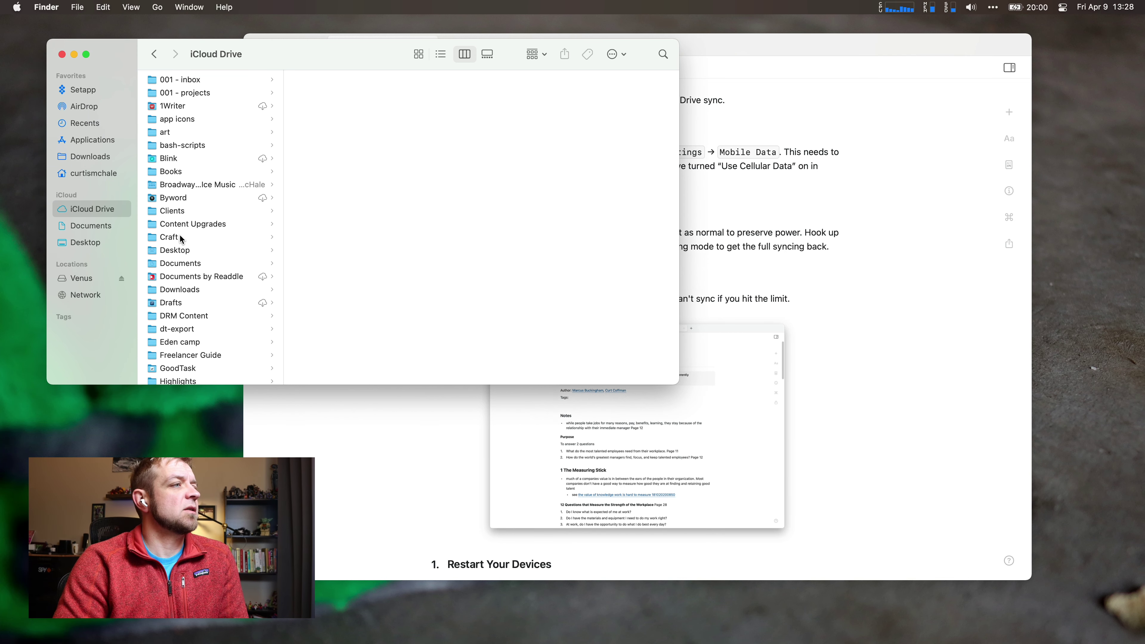
{"action": "left_click", "coordinate": [225, 237]}
{"action": "left_click", "coordinate": [322, 82]}
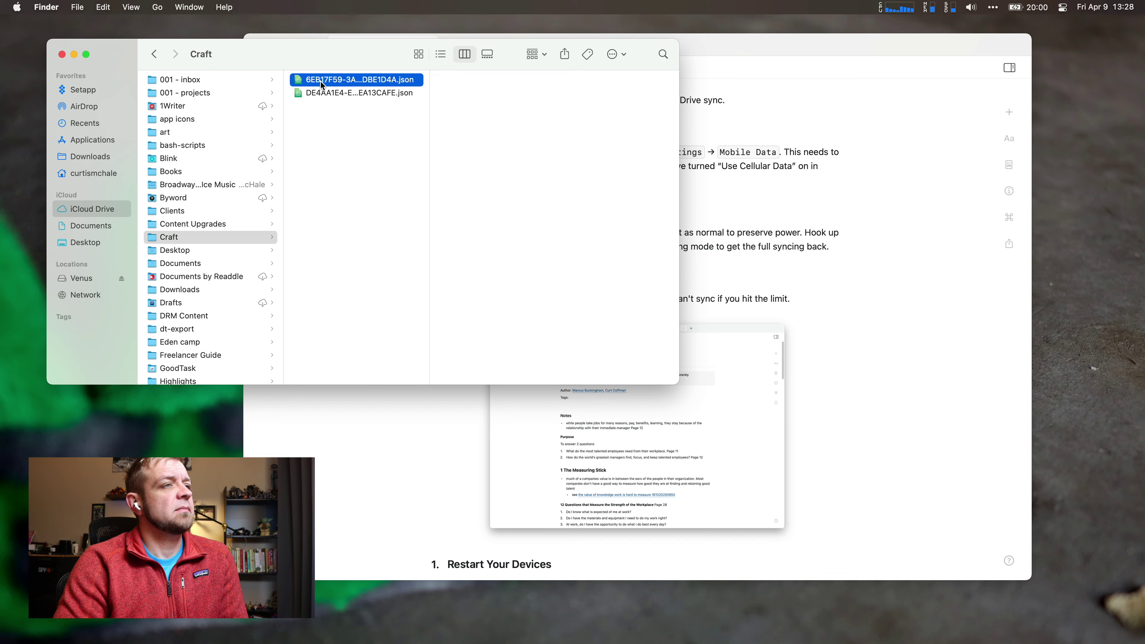
{"action": "key", "text": "space"}
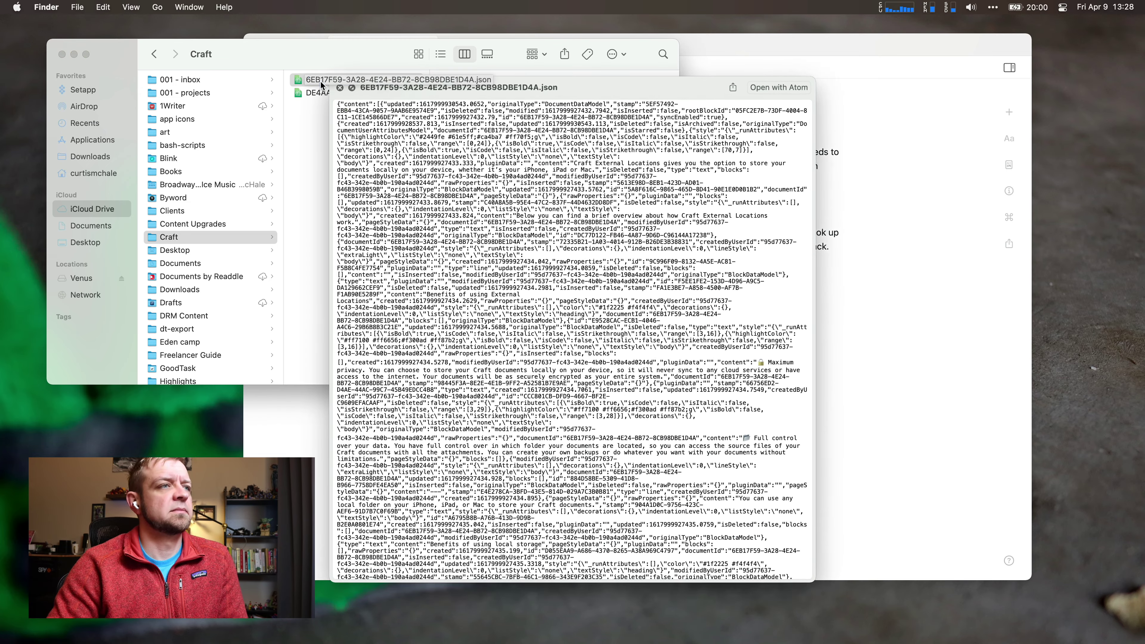
{"action": "scroll", "coordinate": [533, 339], "scroll_direction": "down", "scroll_amount": 5}
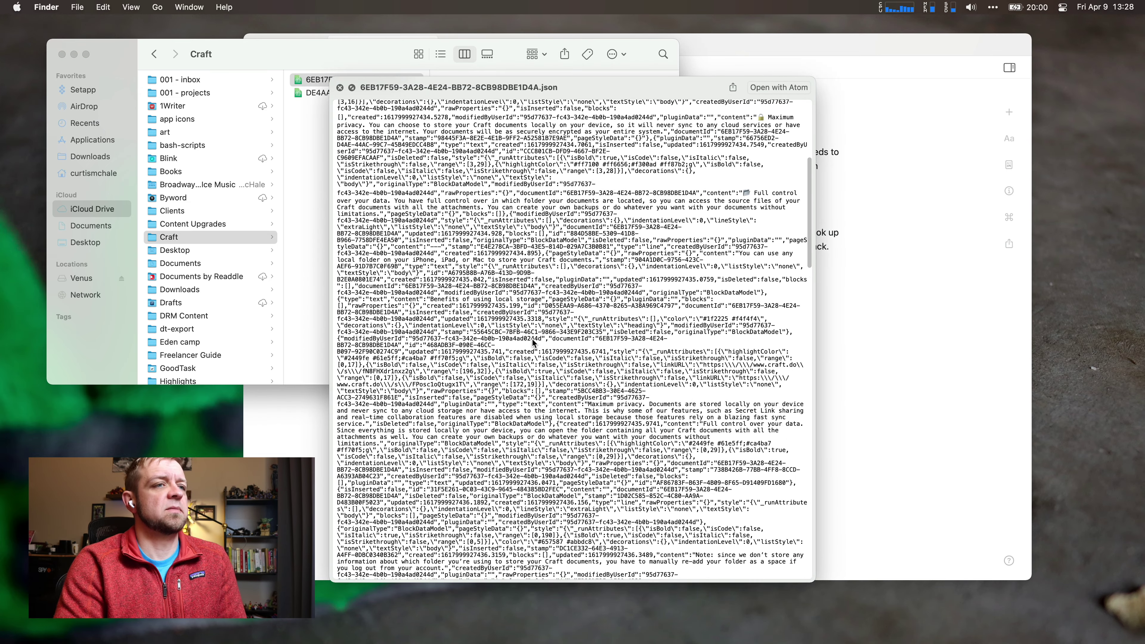
{"action": "scroll", "coordinate": [532, 338], "scroll_direction": "down", "scroll_amount": 15}
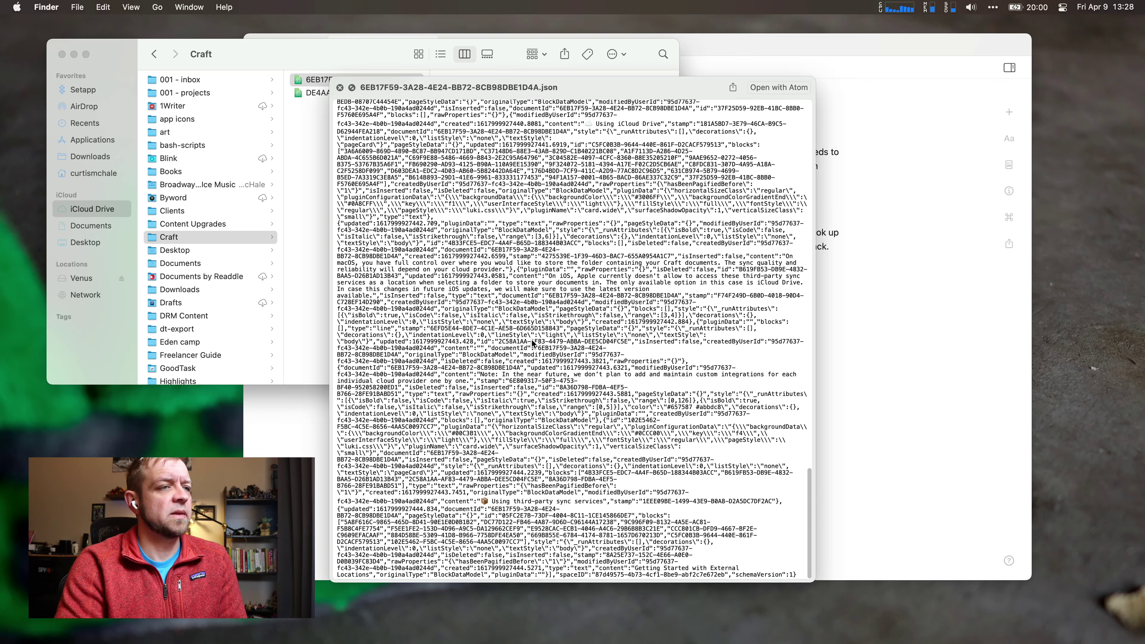
{"action": "left_click", "coordinate": [339, 88]}
Quick Look the second JSON document file and scroll through its raw contents.
{"action": "left_click", "coordinate": [329, 90]}
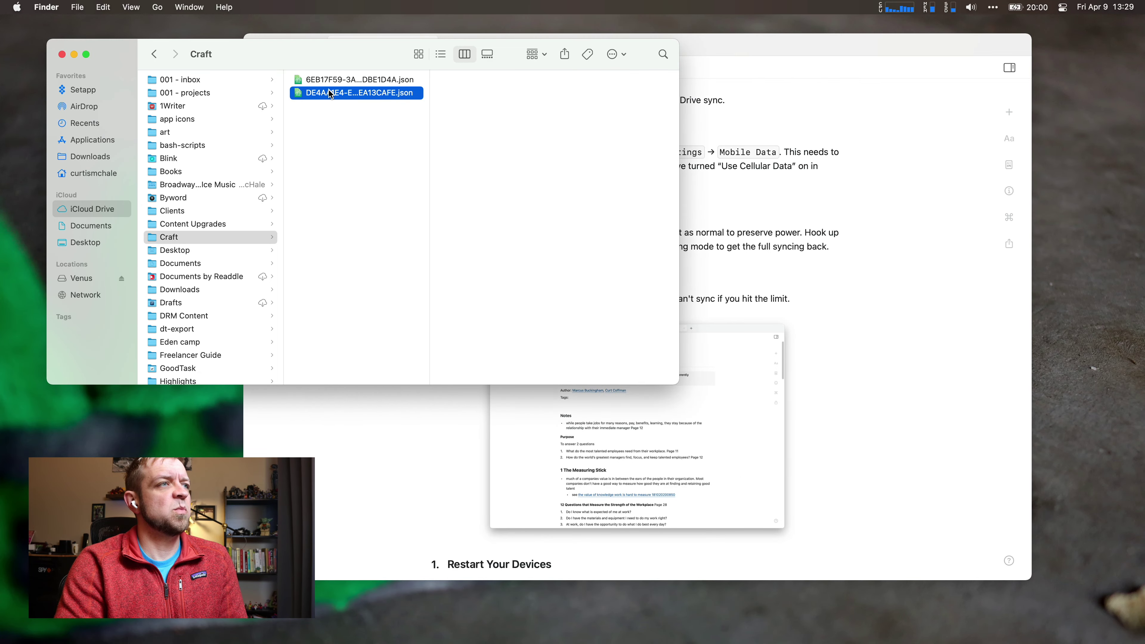
{"action": "key", "text": "space"}
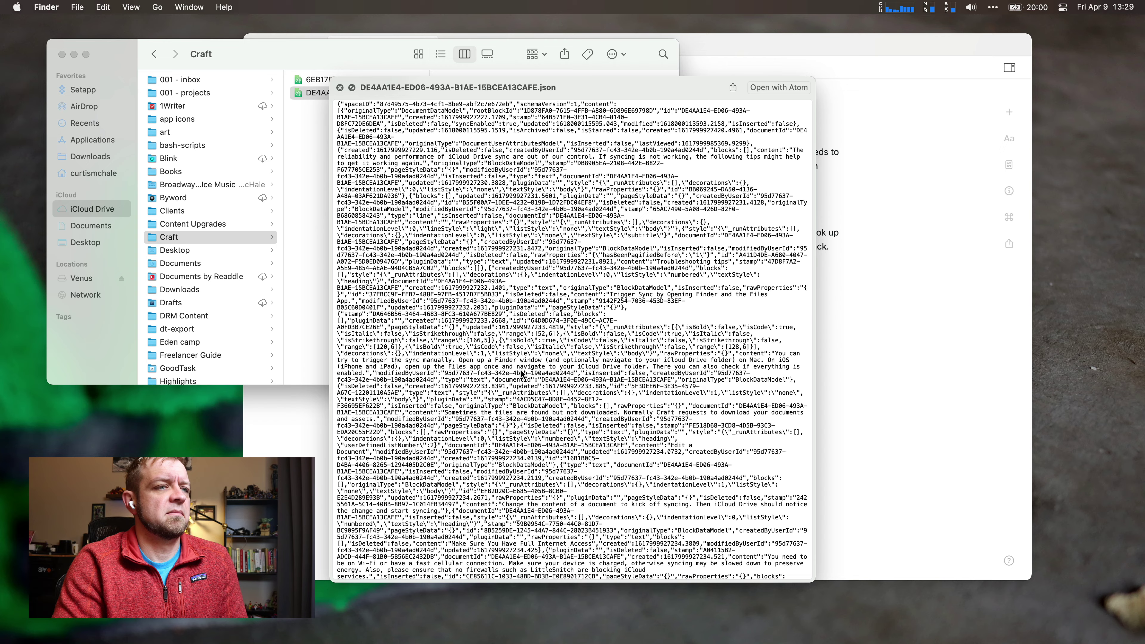
{"action": "scroll", "coordinate": [521, 373], "scroll_direction": "down", "scroll_amount": 5}
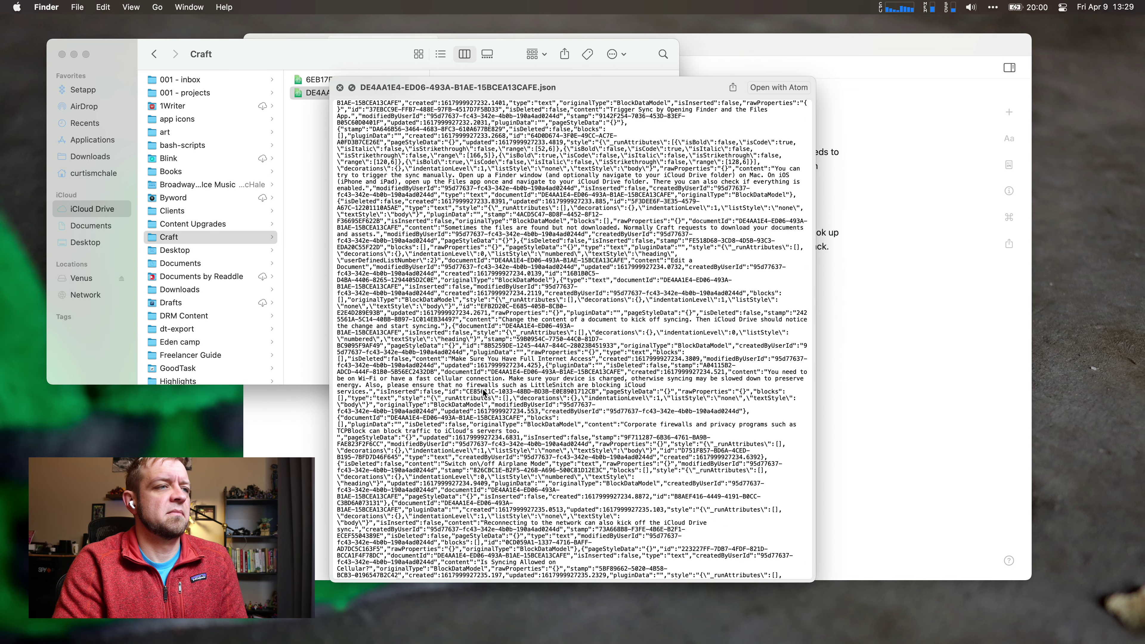
{"action": "scroll", "coordinate": [498, 395], "scroll_direction": "down", "scroll_amount": 1}
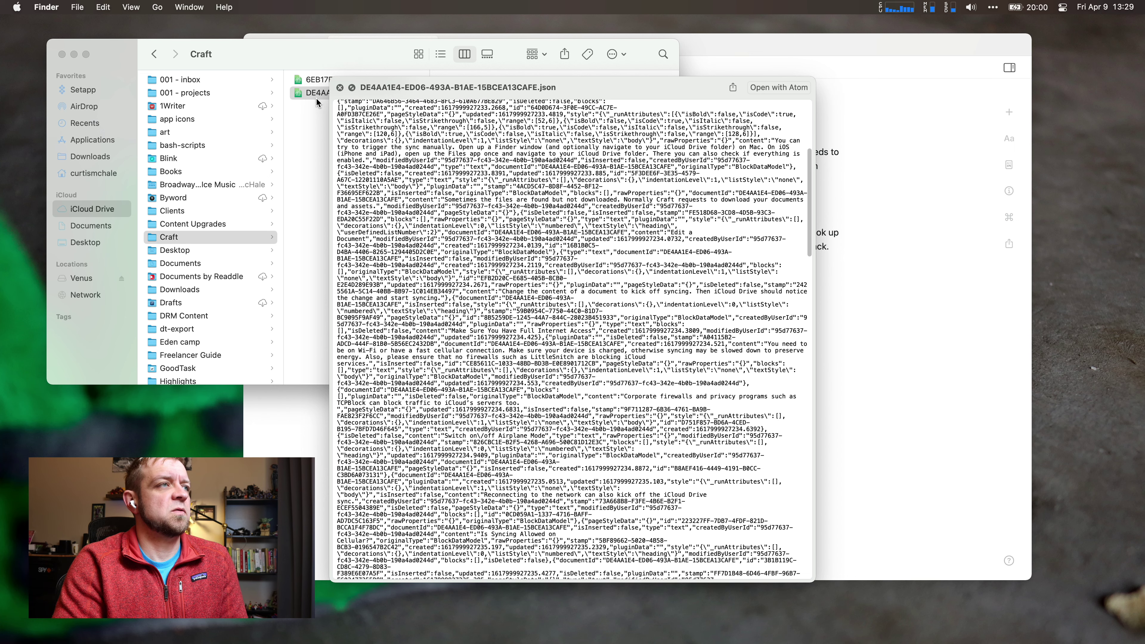
{"action": "left_click", "coordinate": [340, 87]}
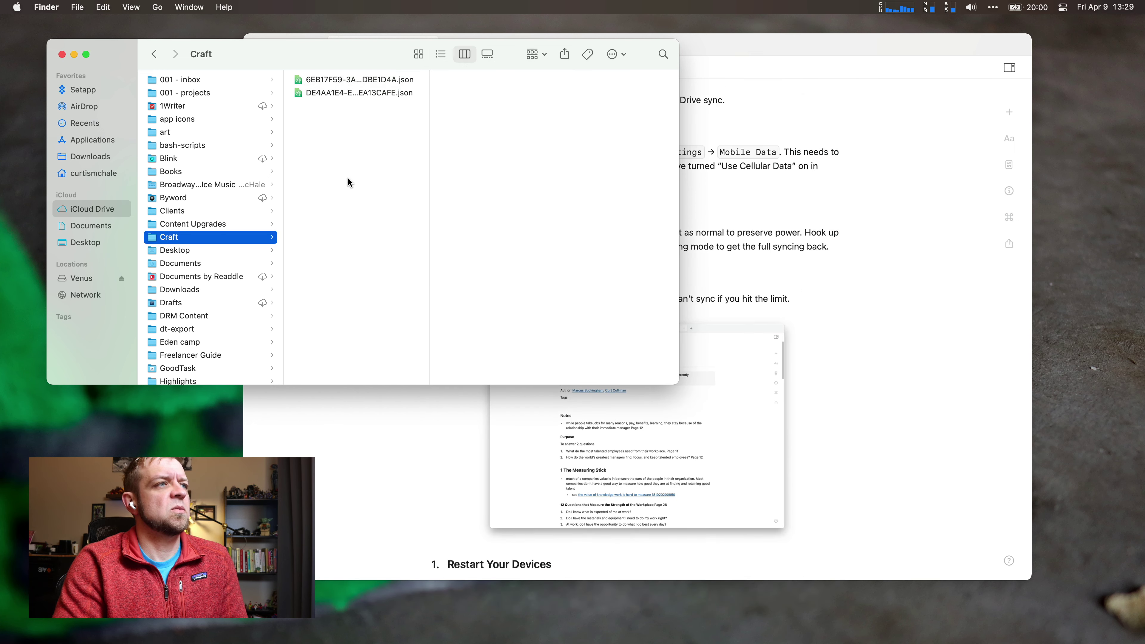
{"action": "left_click", "coordinate": [1115, 100]}
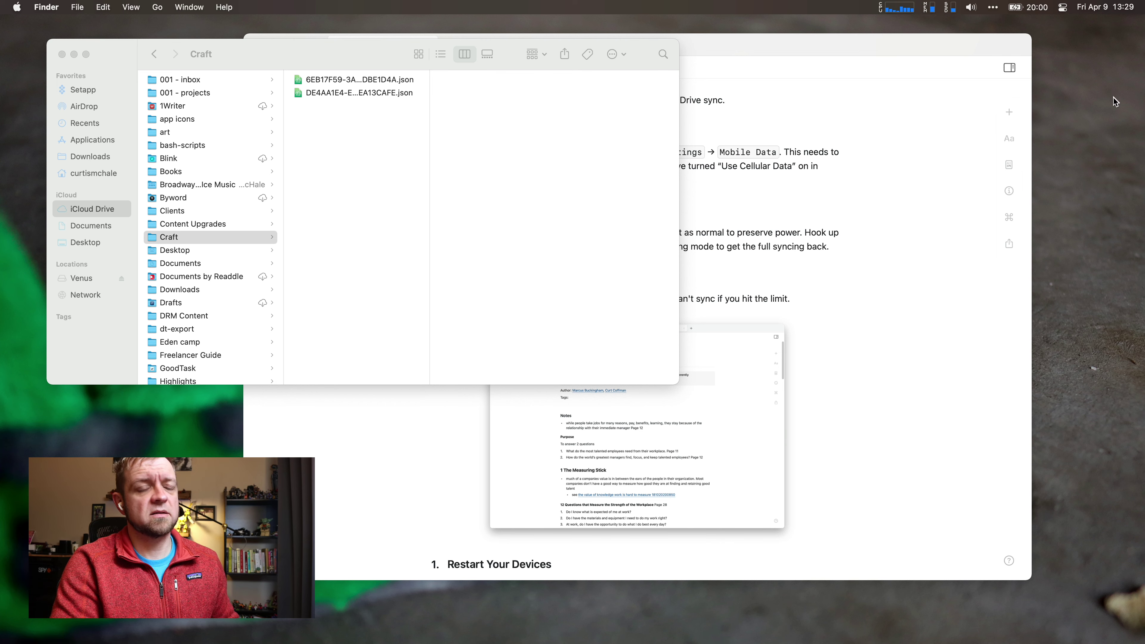
Return to Craft and select the embedded screenshot in iCloud Troubleshooting.
{"action": "left_click", "coordinate": [875, 331]}
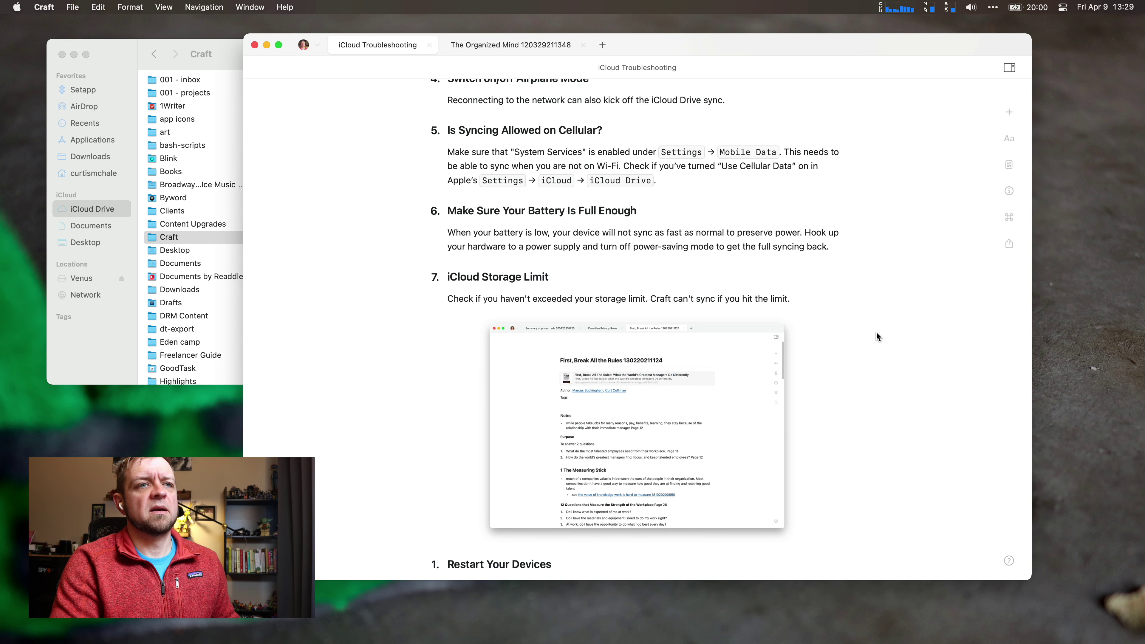
{"action": "left_click", "coordinate": [538, 426]}
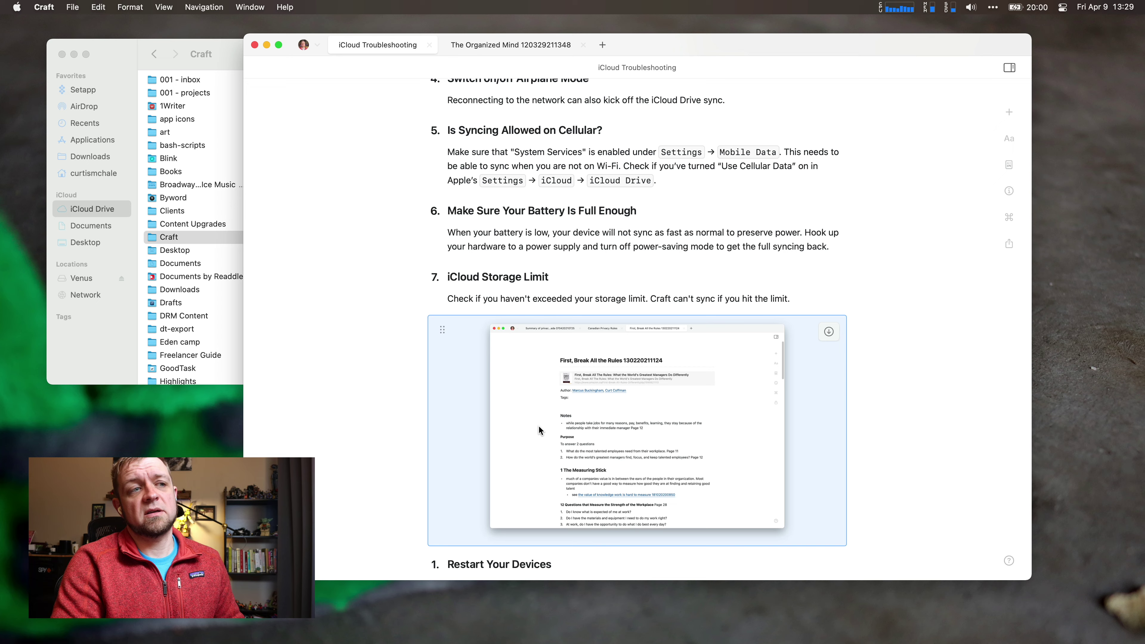
{"action": "scroll", "coordinate": [539, 425], "scroll_direction": "down", "scroll_amount": 3}
{"action": "scroll", "coordinate": [538, 425], "scroll_direction": "up", "scroll_amount": 5}
Switch to the iCloud Drive Craft space and open its iCloud Troubleshooting document.
{"action": "left_click", "coordinate": [428, 45]}
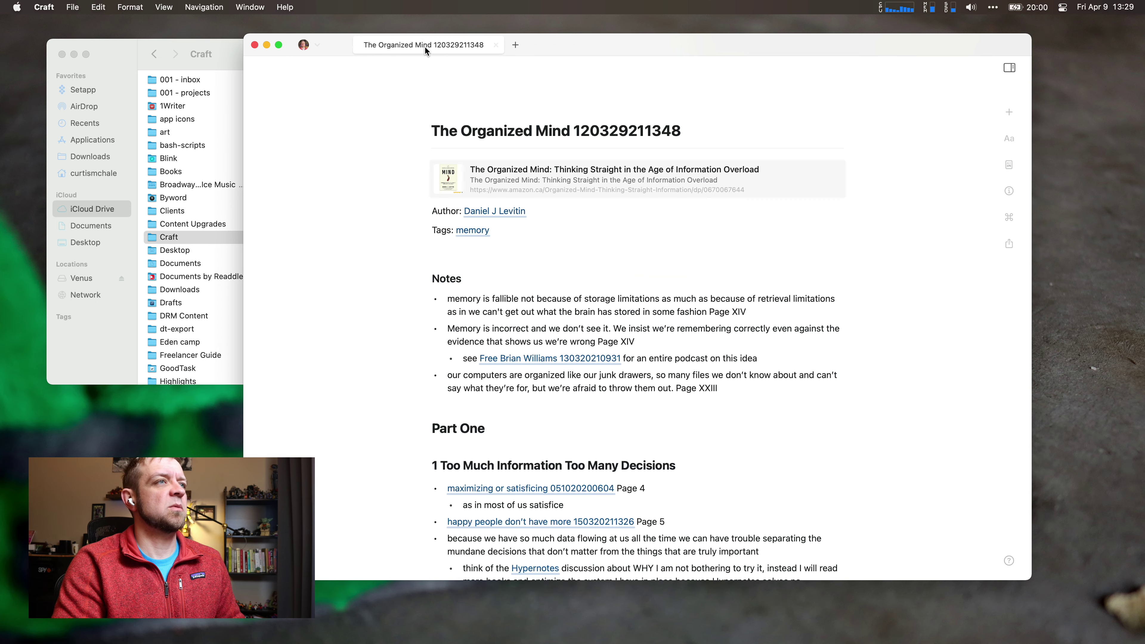
{"action": "left_click", "coordinate": [318, 45]}
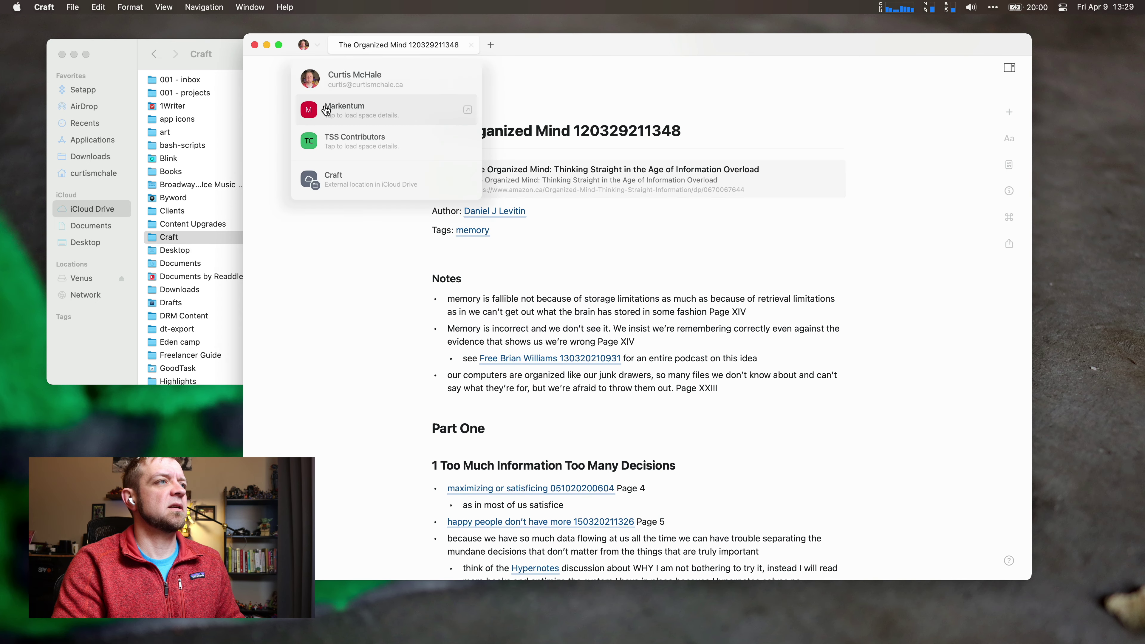
{"action": "left_click", "coordinate": [325, 188]}
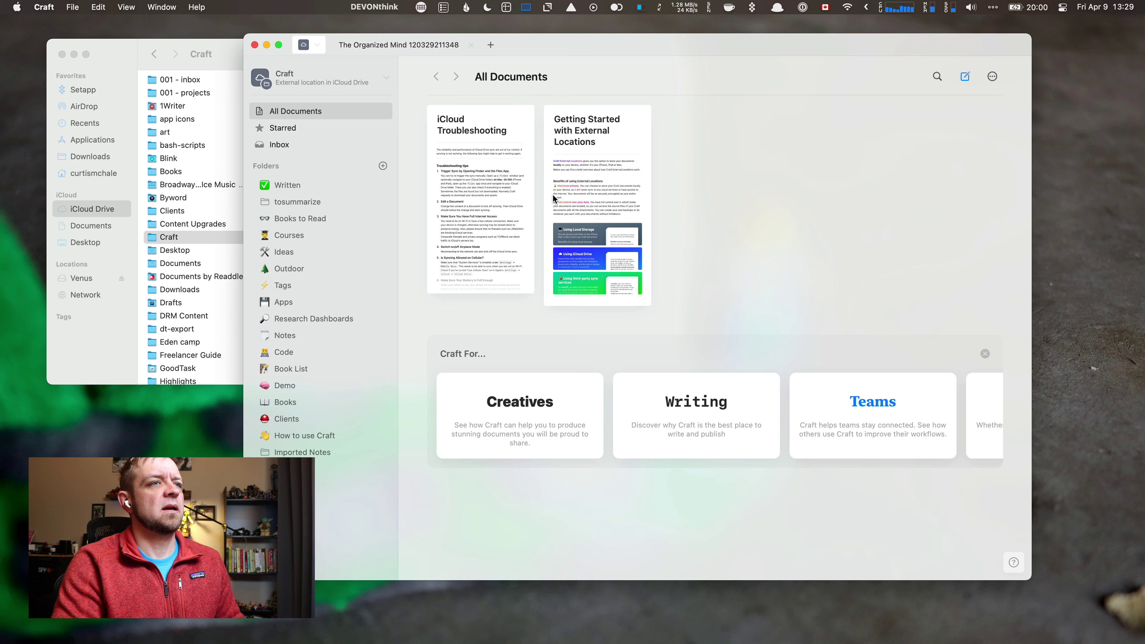
{"action": "left_click", "coordinate": [461, 208]}
{"action": "scroll", "coordinate": [476, 224], "scroll_direction": "down", "scroll_amount": 15}
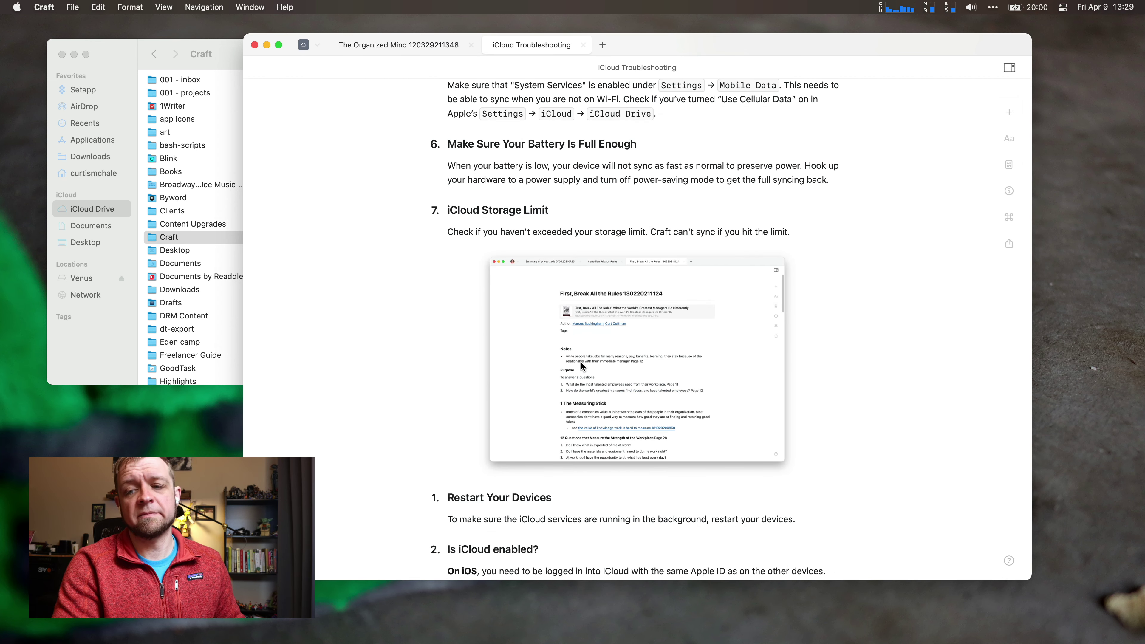
{"action": "left_click", "coordinate": [317, 47]}
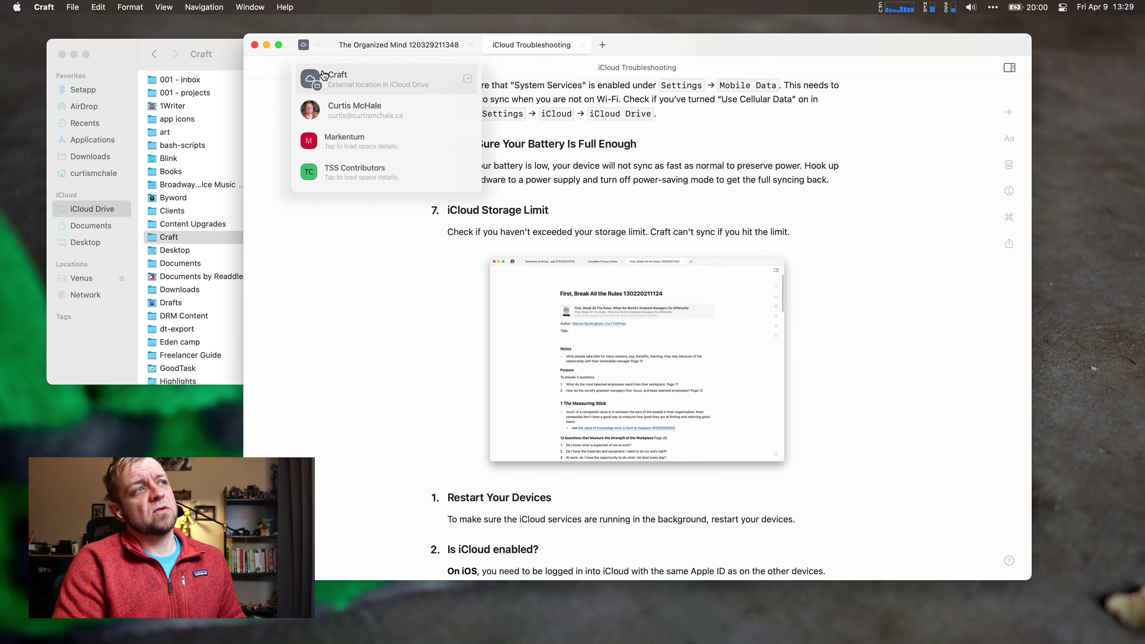
{"action": "left_click", "coordinate": [317, 47]}
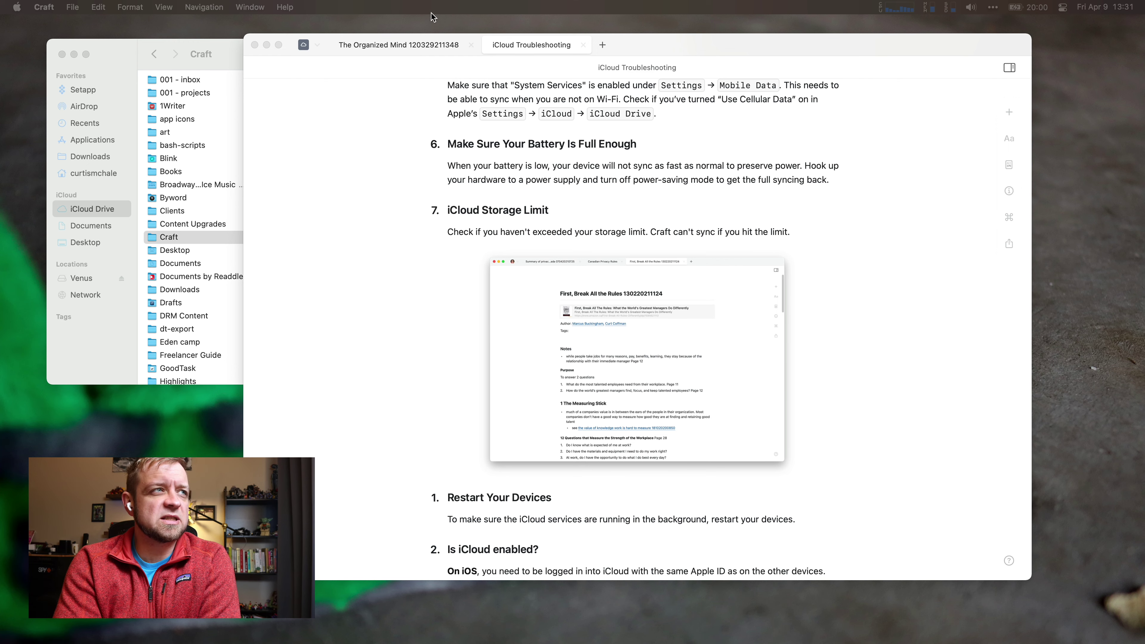
{"action": "left_click", "coordinate": [425, 45]}
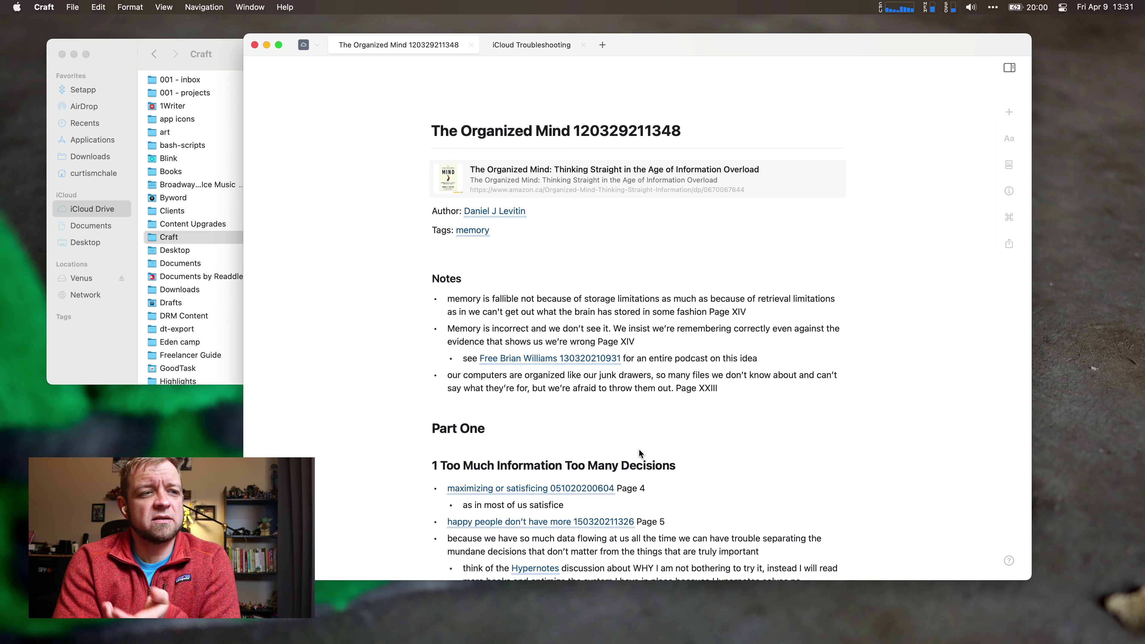
{"action": "scroll", "coordinate": [619, 451], "scroll_direction": "down", "scroll_amount": 2}
{"action": "scroll", "coordinate": [618, 448], "scroll_direction": "down", "scroll_amount": 1}
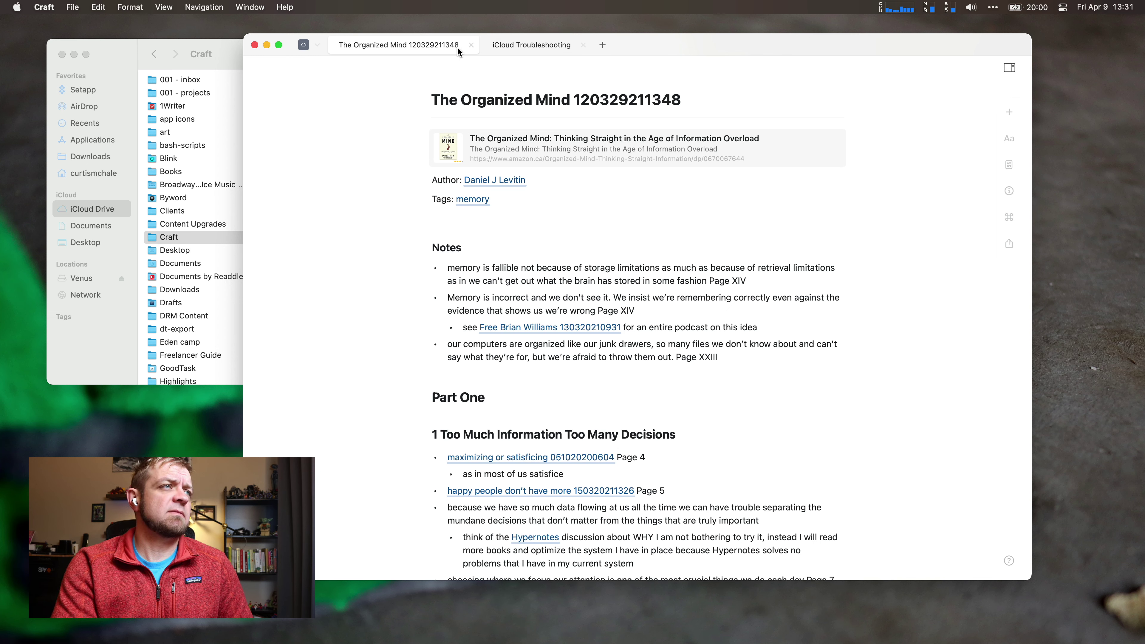
{"action": "left_click", "coordinate": [312, 45]}
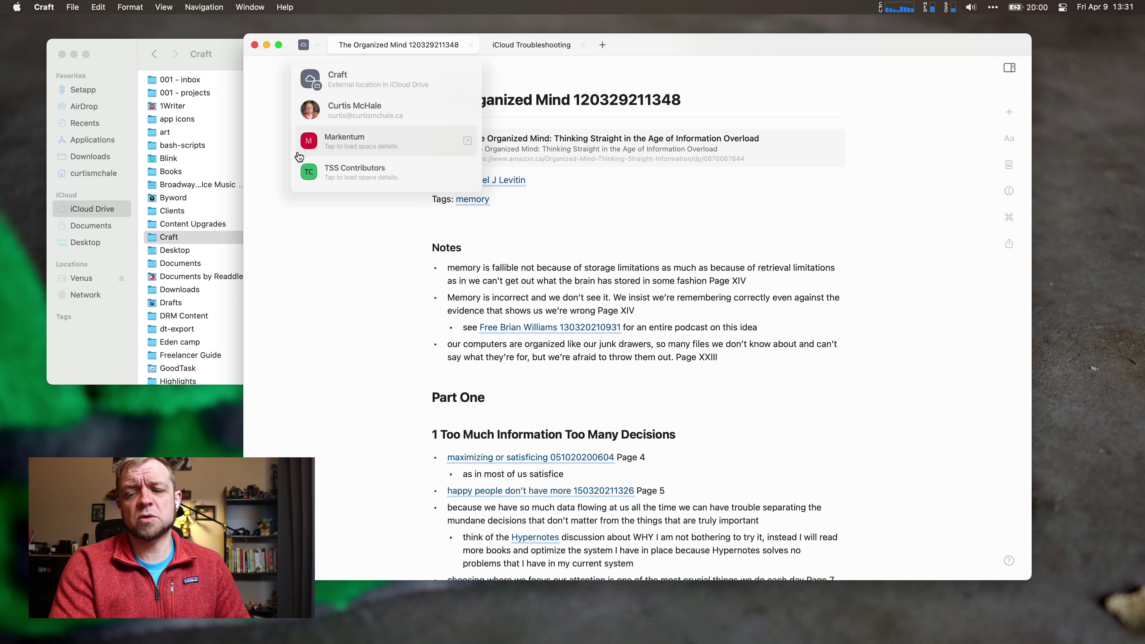
{"action": "left_click", "coordinate": [301, 266]}
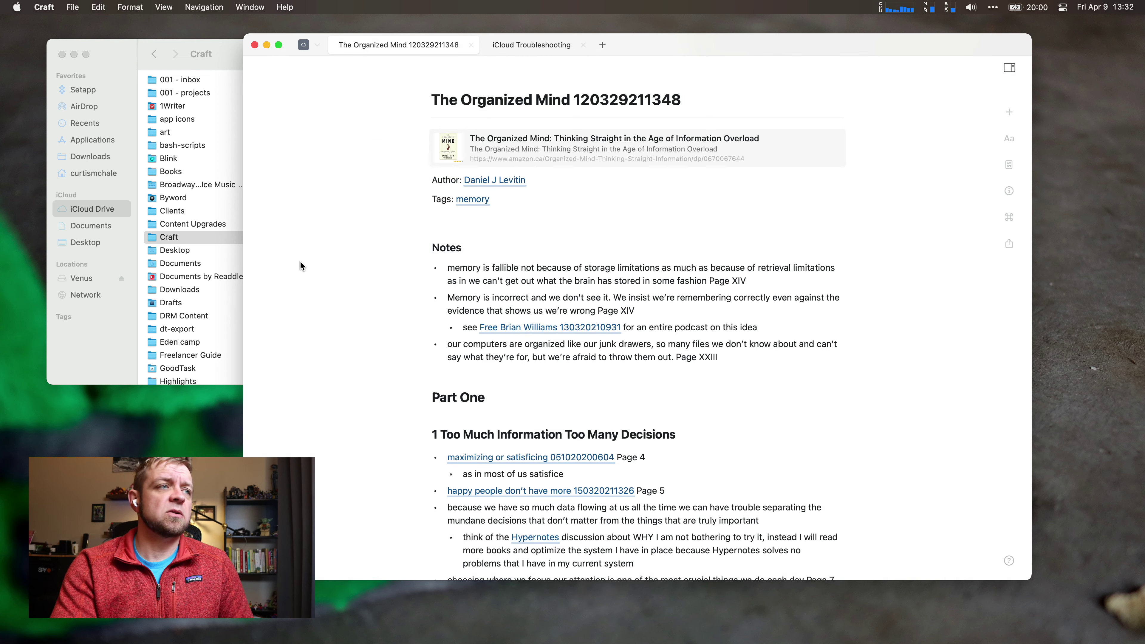